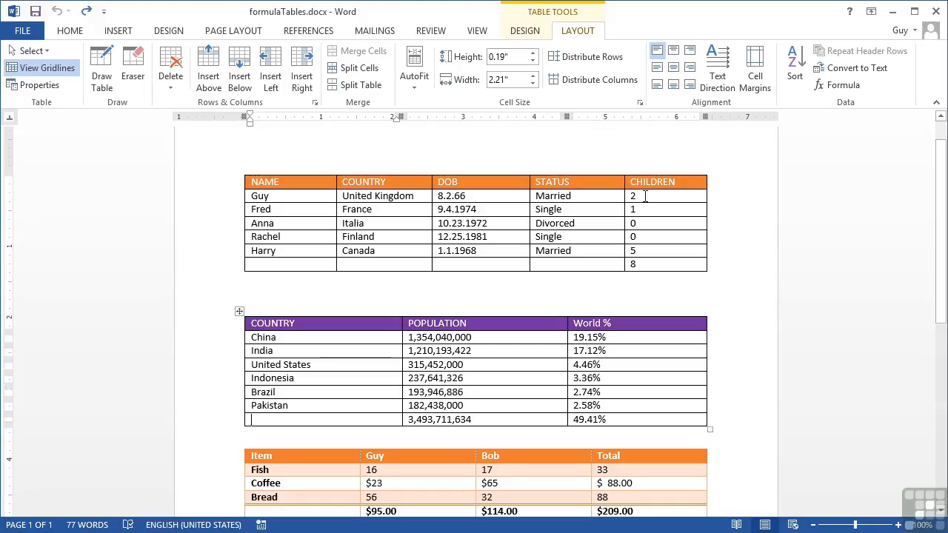
# Sort the entire first table, including its totals row, by CHILDREN as numbers in descending order
pyautogui.click(645, 196)
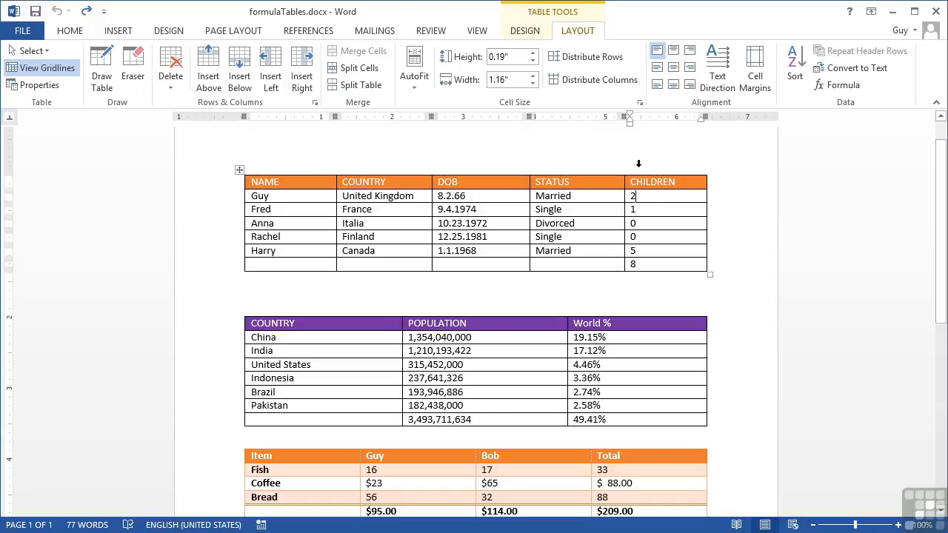
pyautogui.click(796, 70)
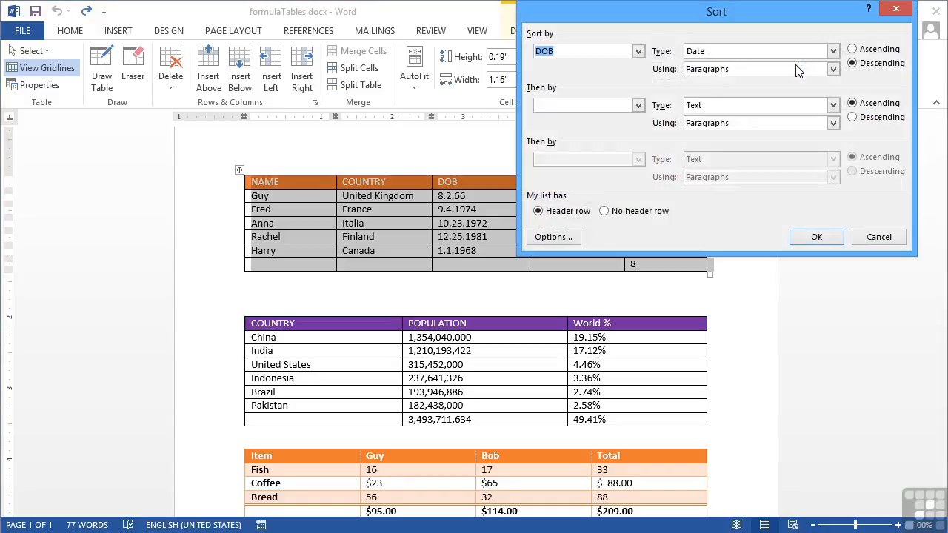
pyautogui.moveTo(774, 17); pyautogui.dragTo(314, 109)
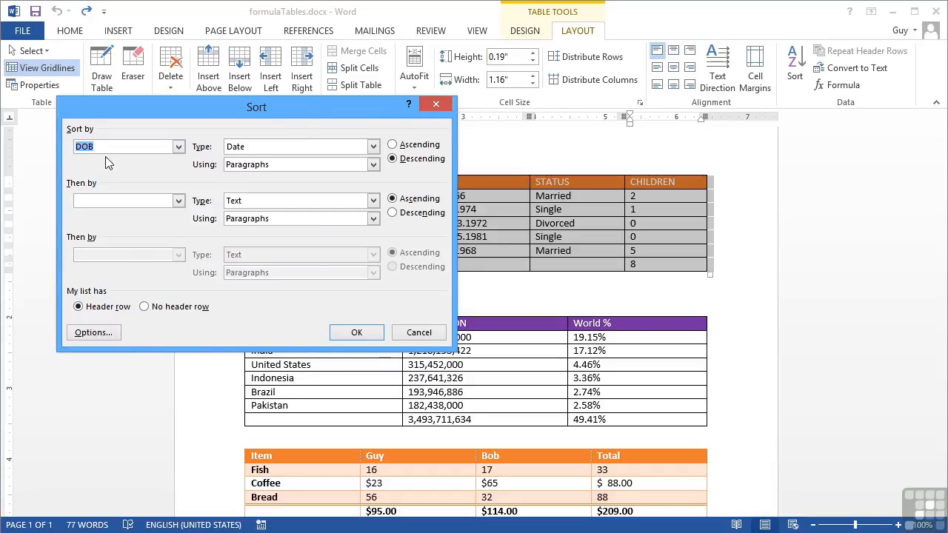
pyautogui.click(179, 148)
pyautogui.click(95, 198)
pyautogui.click(394, 160)
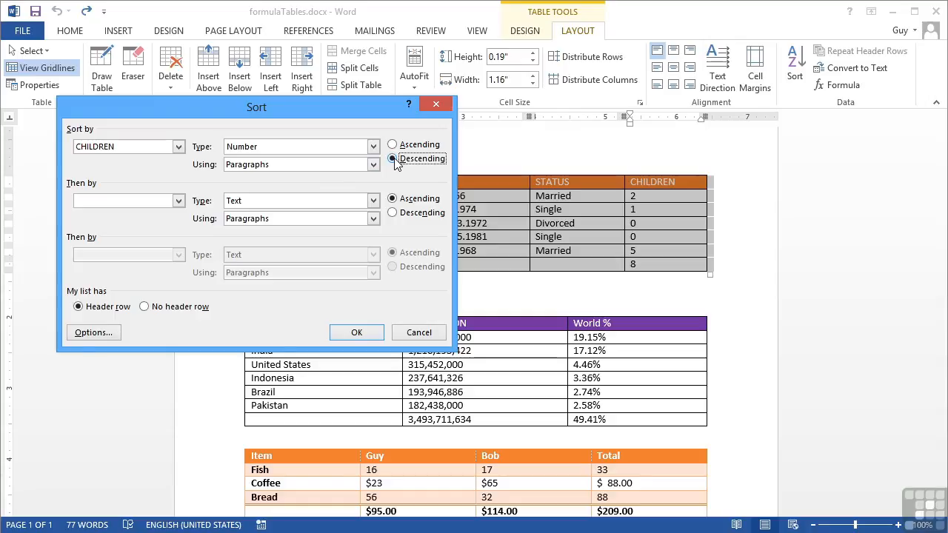
pyautogui.click(356, 332)
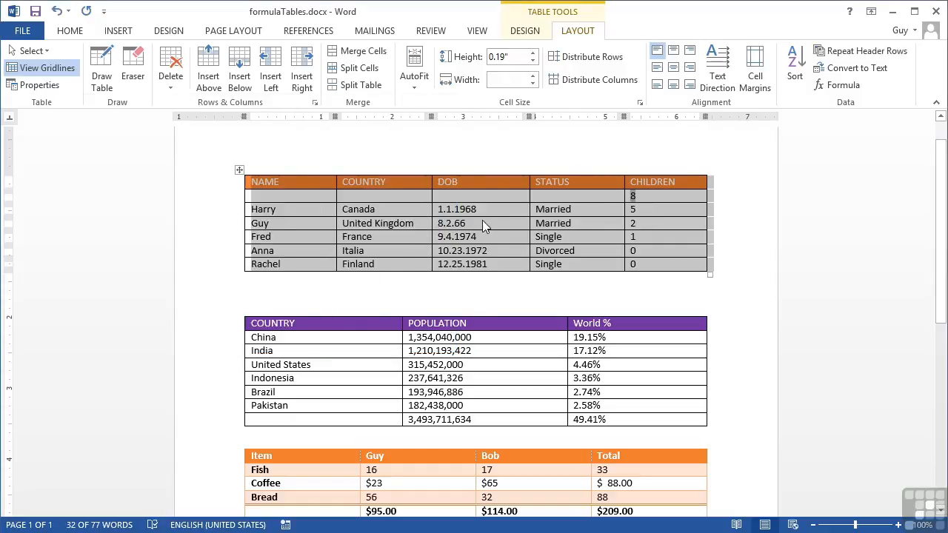
# Check where the totals row landed in the CHILDREN column and undo the sort
pyautogui.click(645, 210)
pyautogui.click(647, 195)
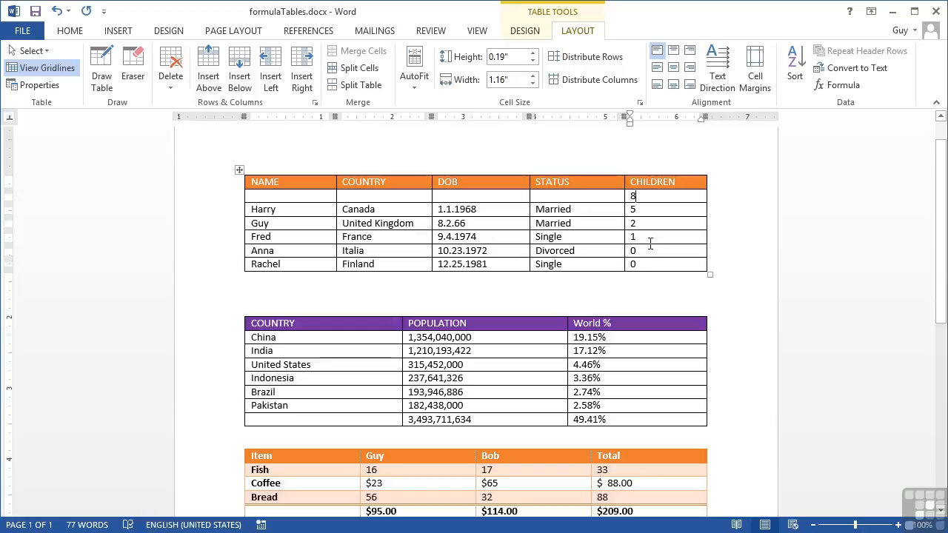
pyautogui.click(56, 11)
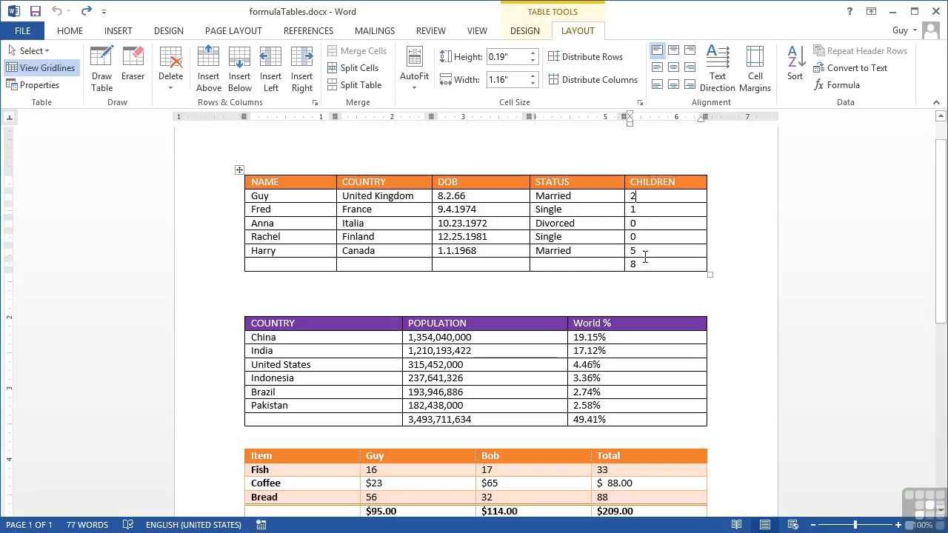
# Sort only the header and data rows of the first table by CHILDREN in descending order, leaving out the totals row
pyautogui.moveTo(649, 252); pyautogui.dragTo(285, 187)
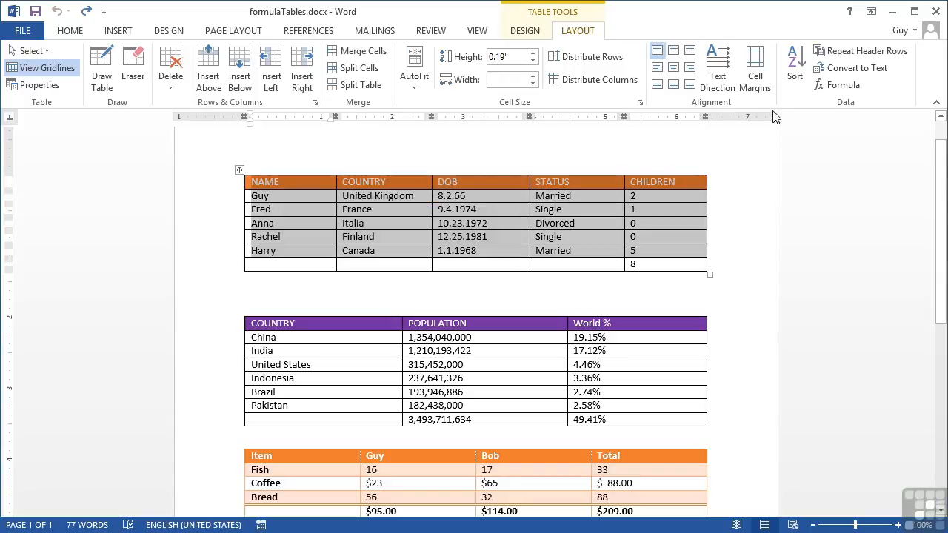
pyautogui.click(795, 78)
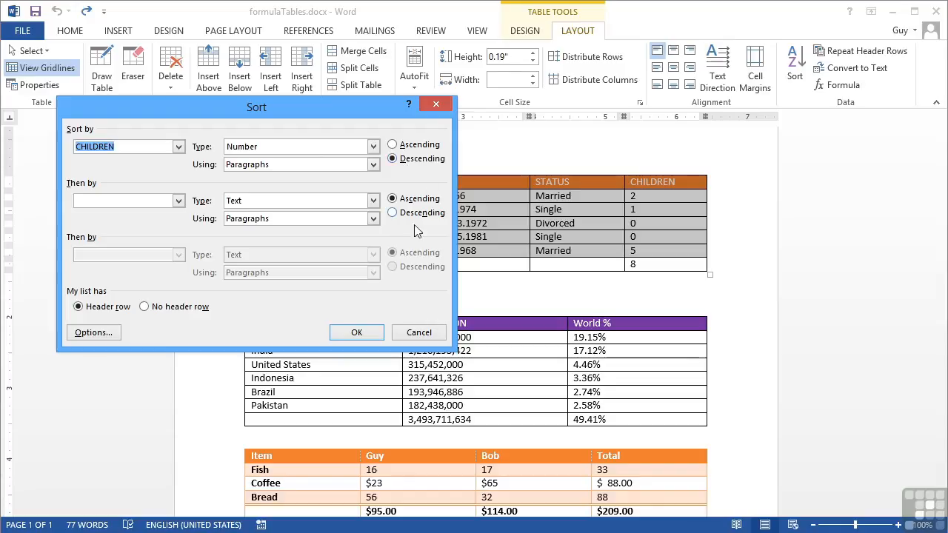
pyautogui.click(357, 333)
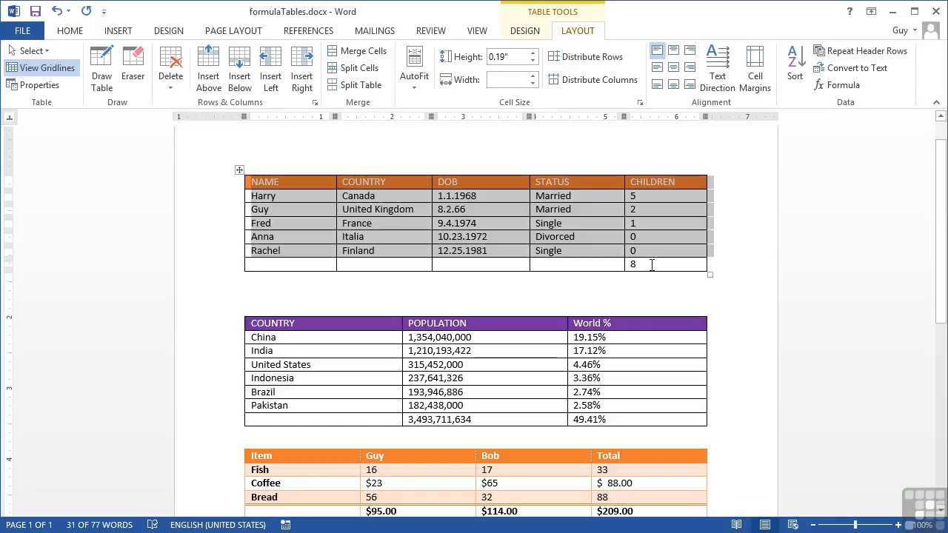
pyautogui.click(638, 197)
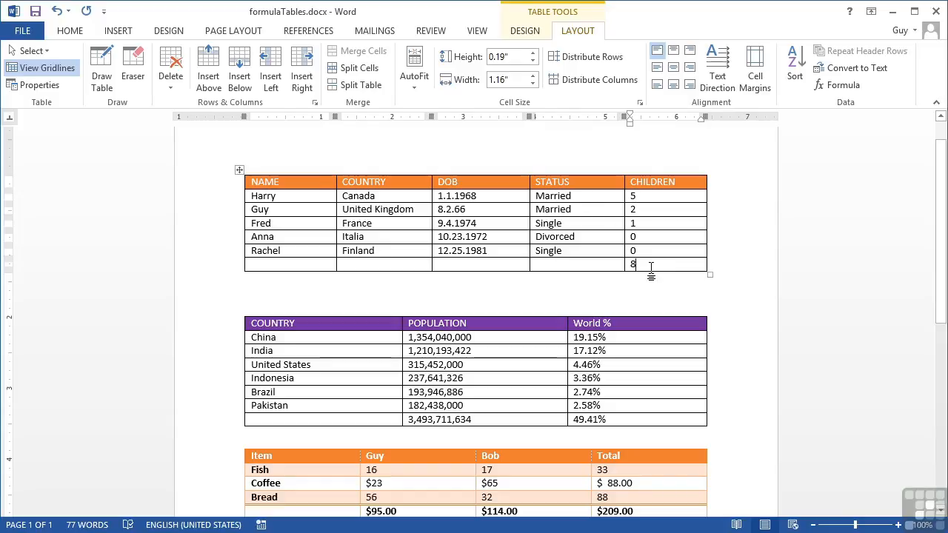
# Sort the population table's rows by COUNTRY as text in ascending order, excluding the totals row
pyautogui.scroll(-1, 637, 311)
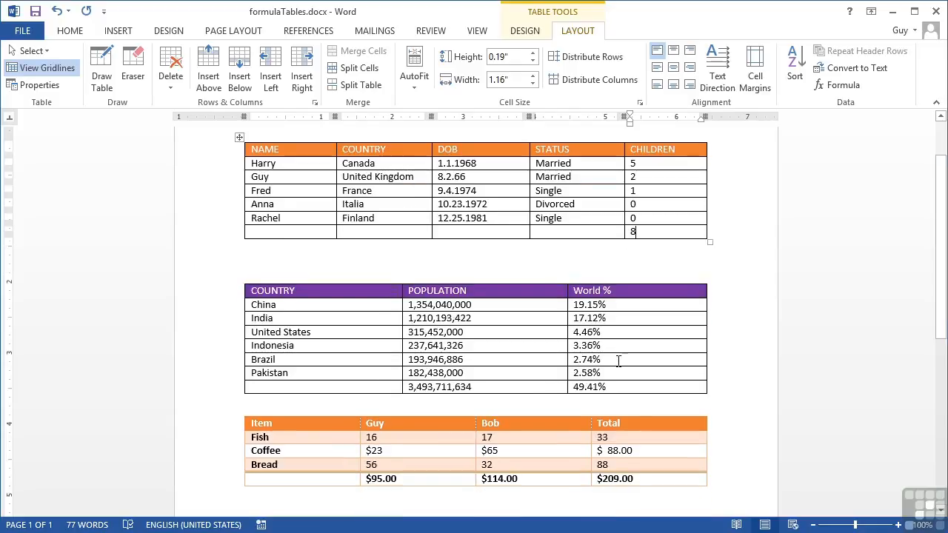
pyautogui.moveTo(615, 370); pyautogui.dragTo(355, 291)
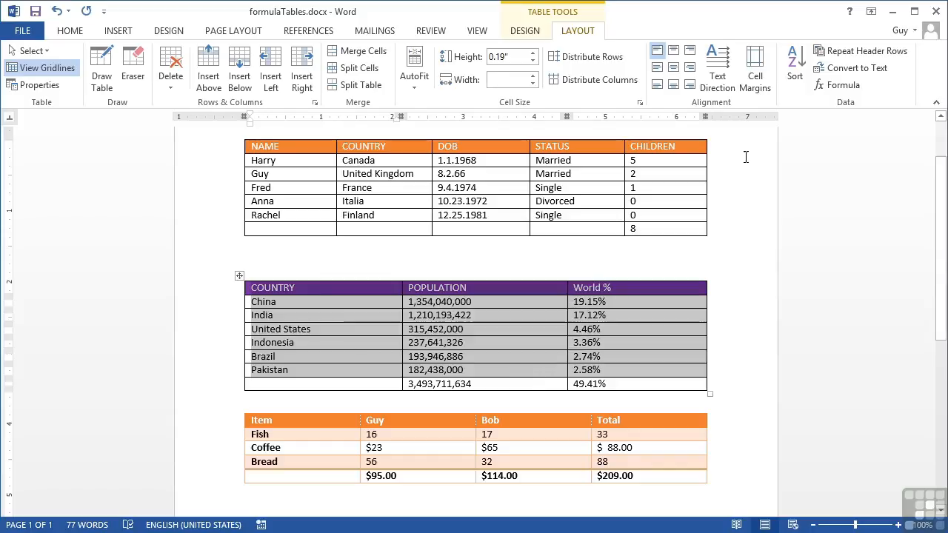
pyautogui.click(795, 69)
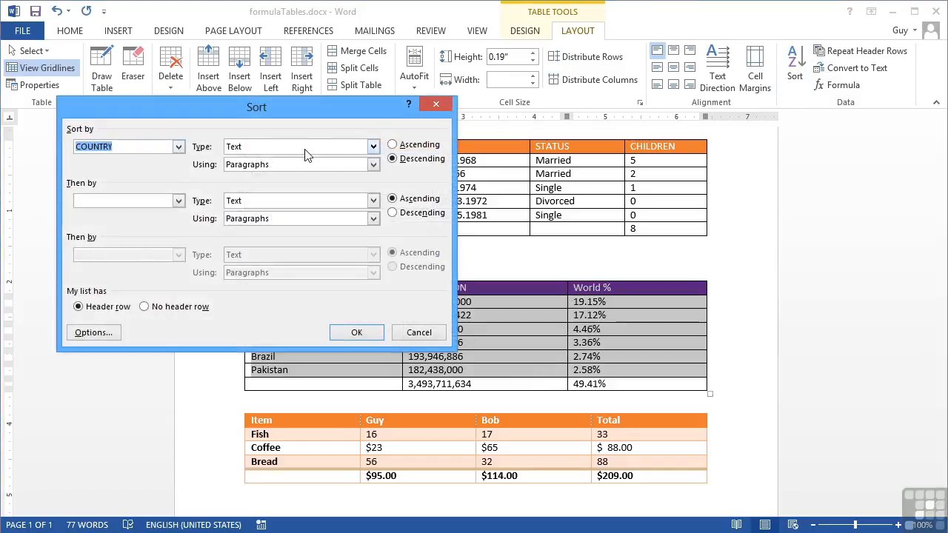
pyautogui.click(393, 145)
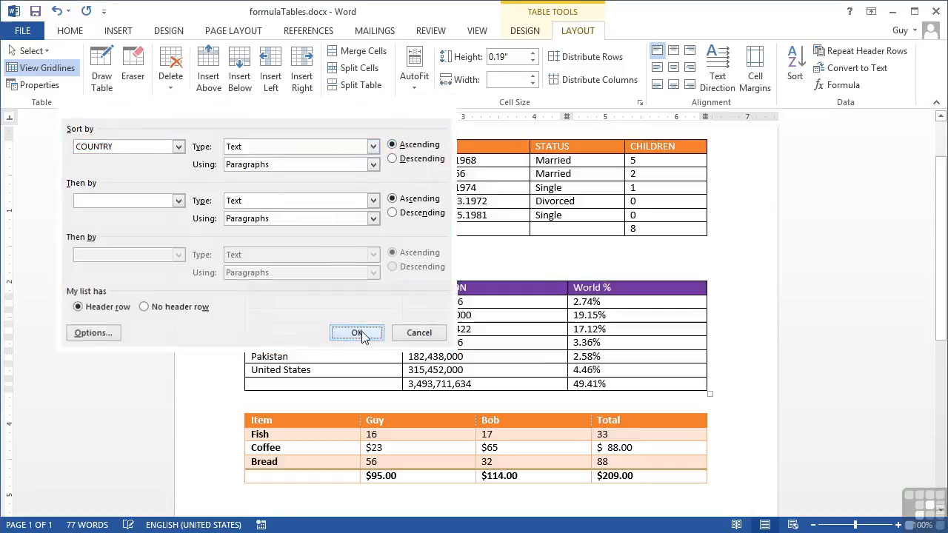
pyautogui.click(362, 331)
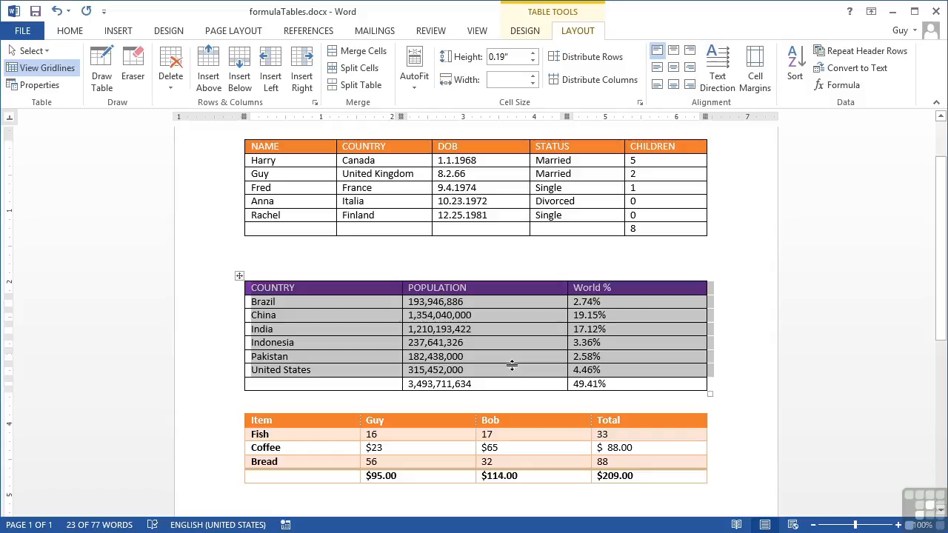
# Re-sort the same population table rows by World % in descending order
pyautogui.click(794, 66)
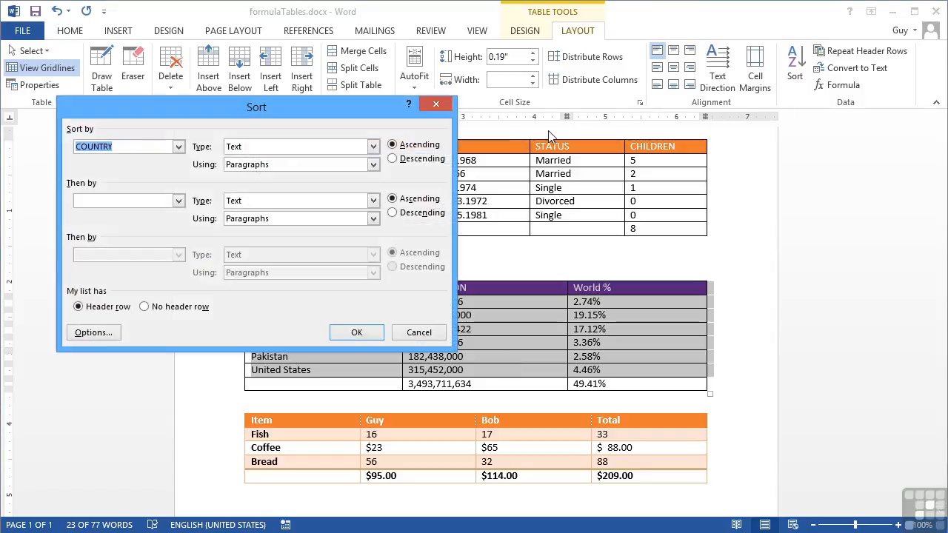
pyautogui.click(179, 147)
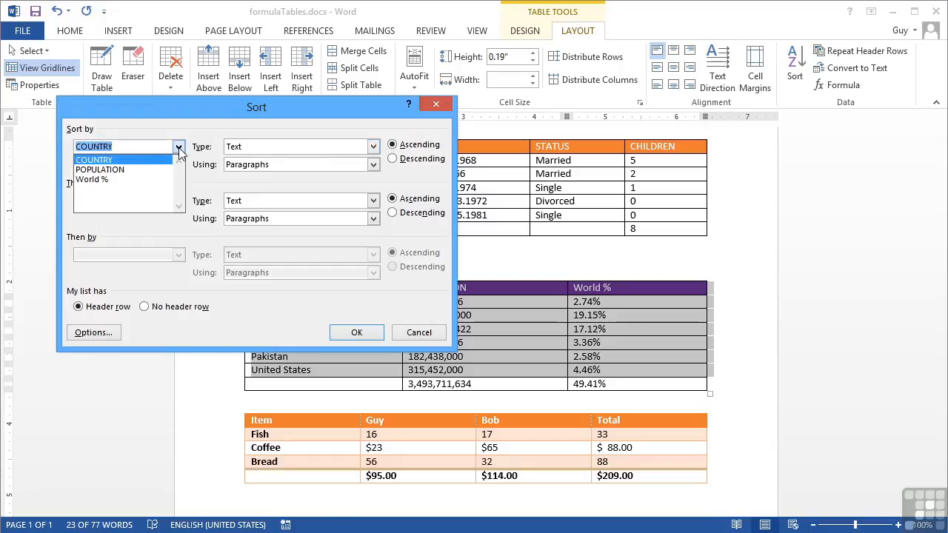
pyautogui.click(109, 180)
pyautogui.click(393, 160)
pyautogui.click(356, 333)
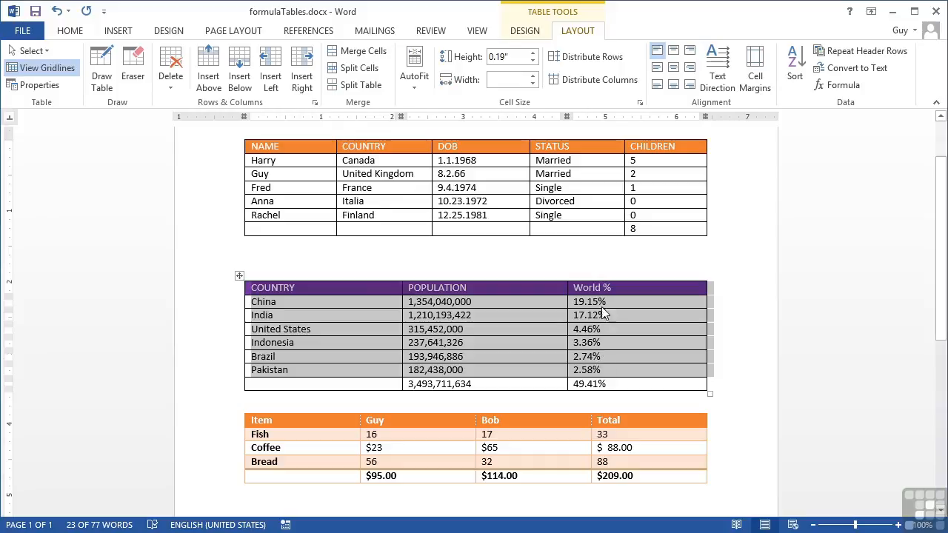
pyautogui.click(472, 361)
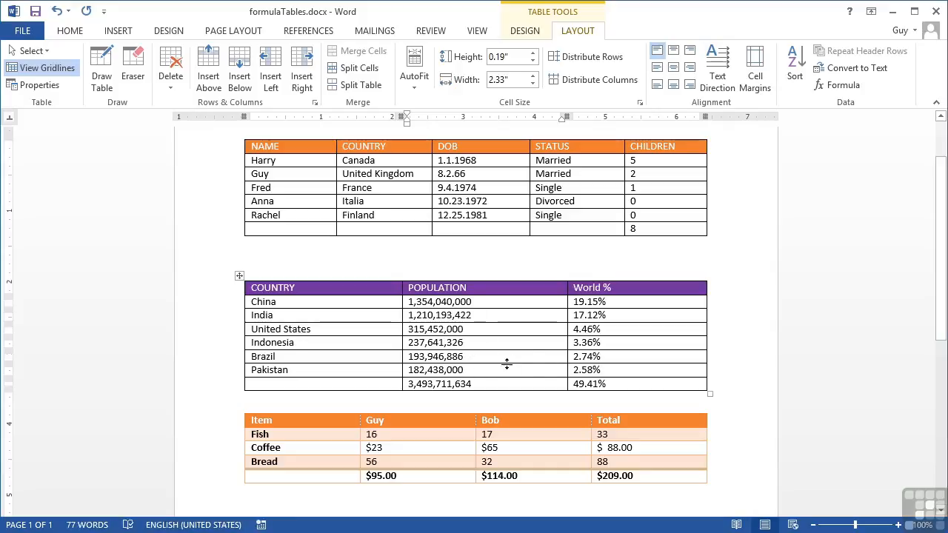
# Sort the Item table's Fish, Coffee and Bread rows by Total as numbers in descending order, excluding the totals row
pyautogui.scroll(-2, 506, 363)
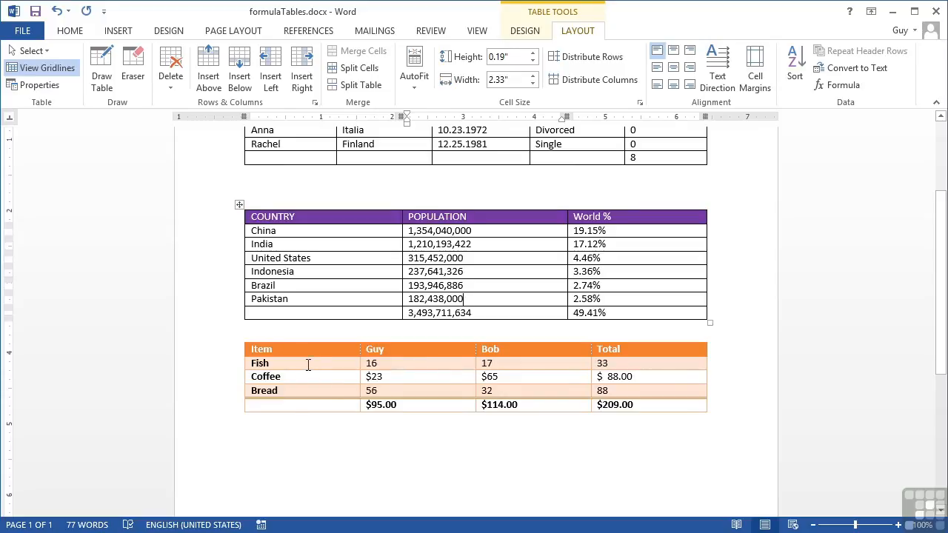
pyautogui.moveTo(334, 363); pyautogui.dragTo(297, 351)
pyautogui.click(794, 74)
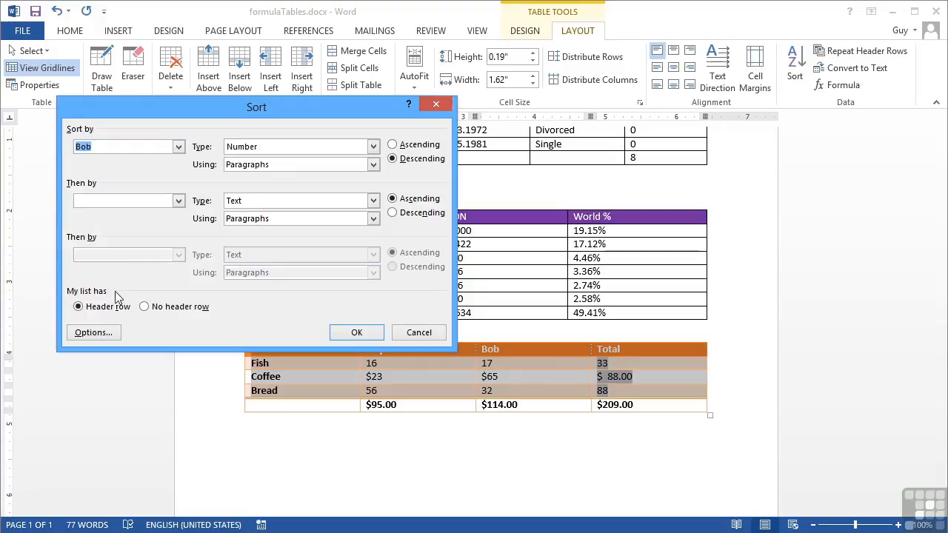
pyautogui.moveTo(206, 111); pyautogui.dragTo(638, 90)
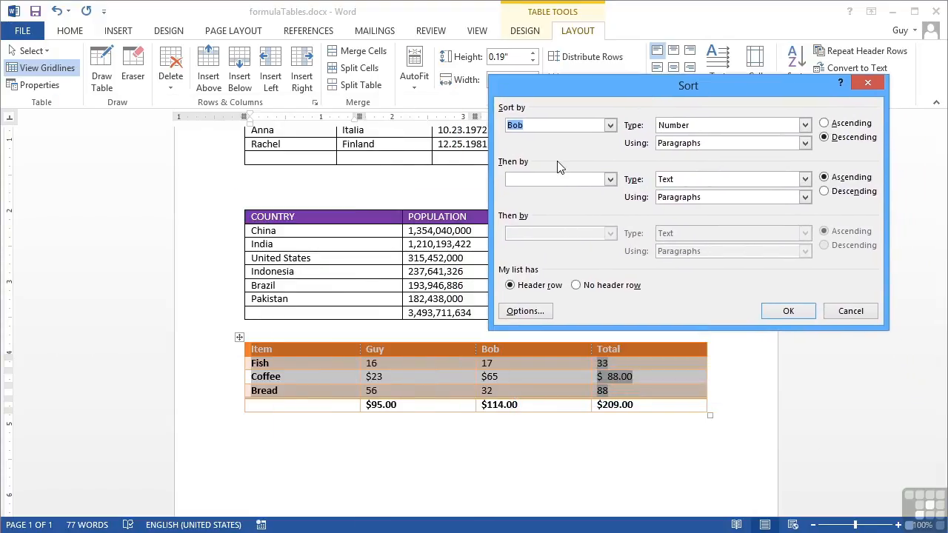
pyautogui.click(610, 125)
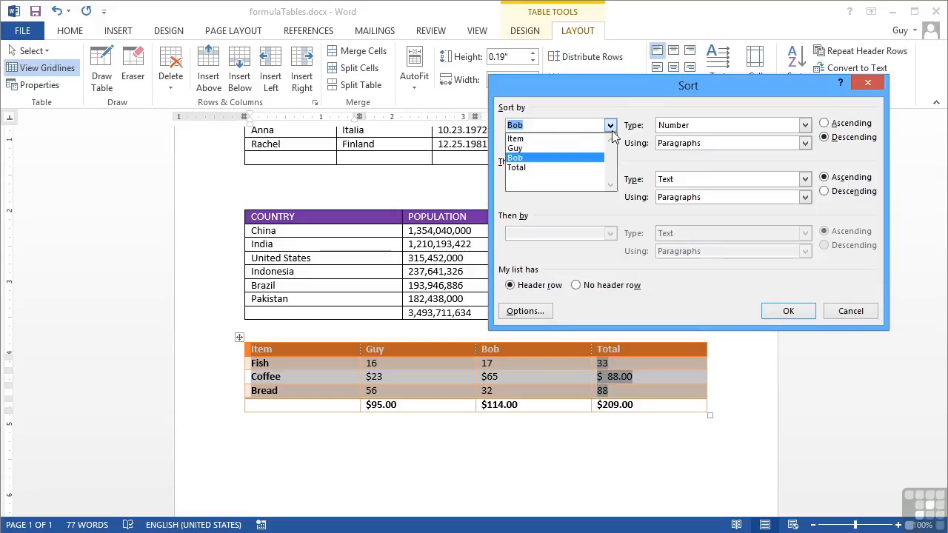
pyautogui.click(559, 168)
pyautogui.click(826, 137)
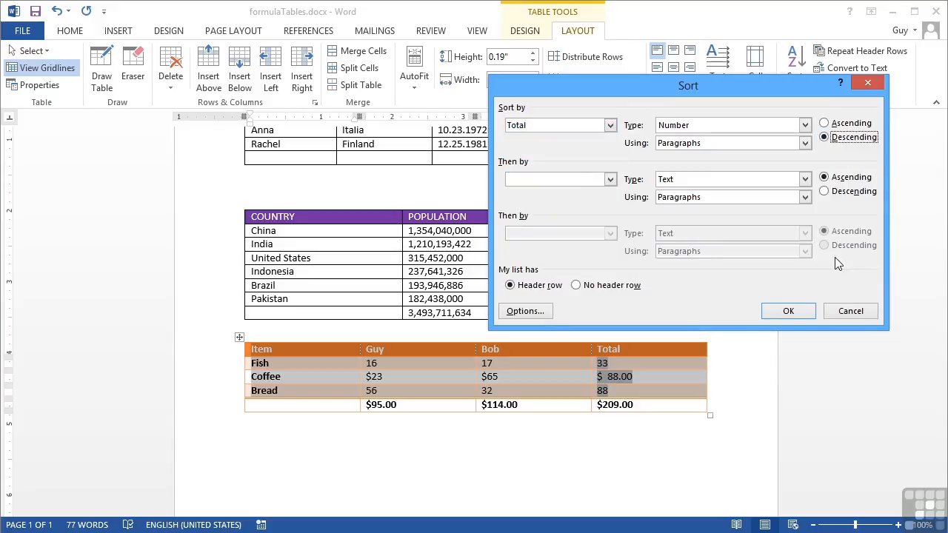
pyautogui.click(789, 311)
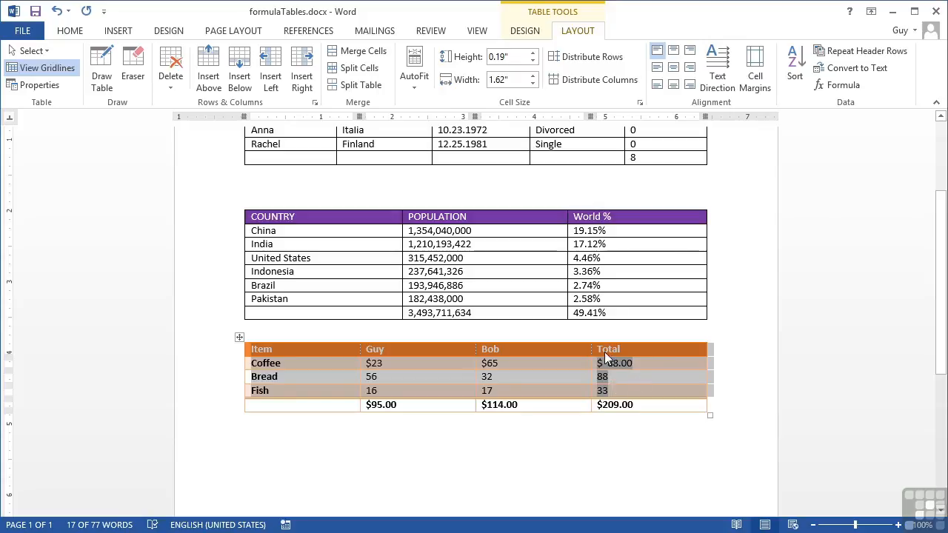
pyautogui.click(792, 73)
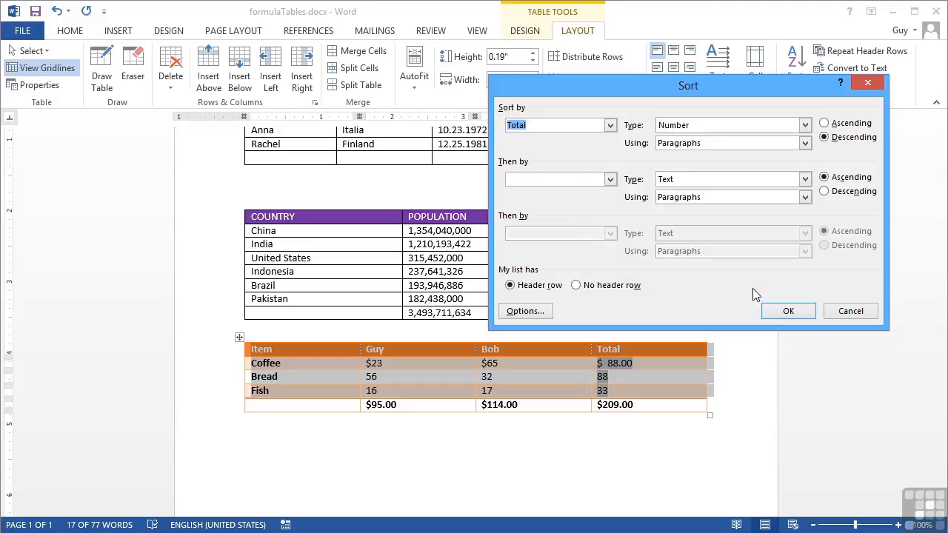
pyautogui.click(850, 313)
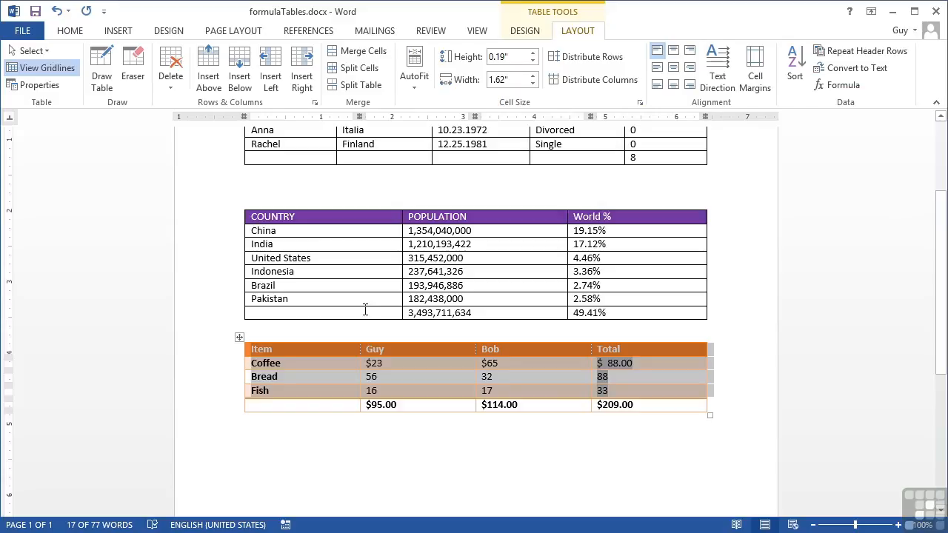
# Switch to the employees.docx document and look over its employee table
pyautogui.hotkey('alt', 'Tab')
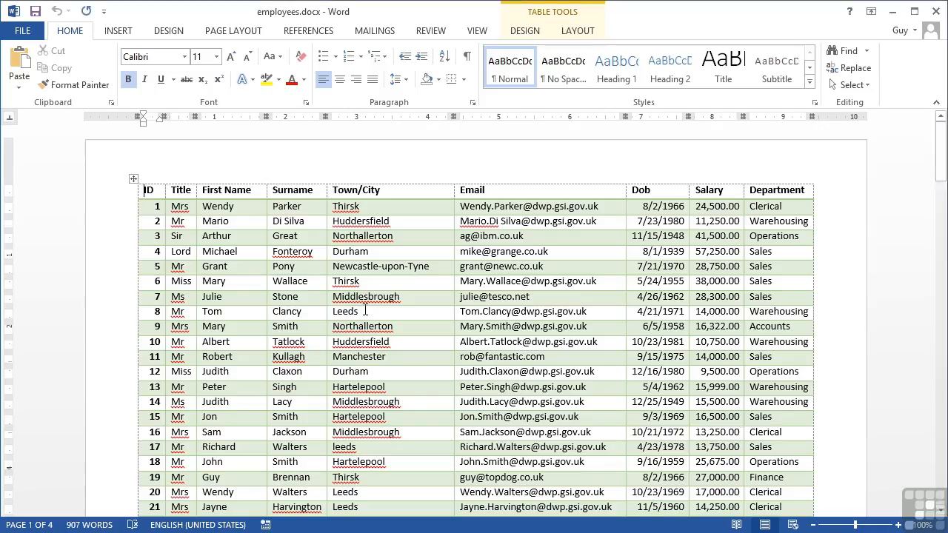
pyautogui.scroll(-5, 365, 311)
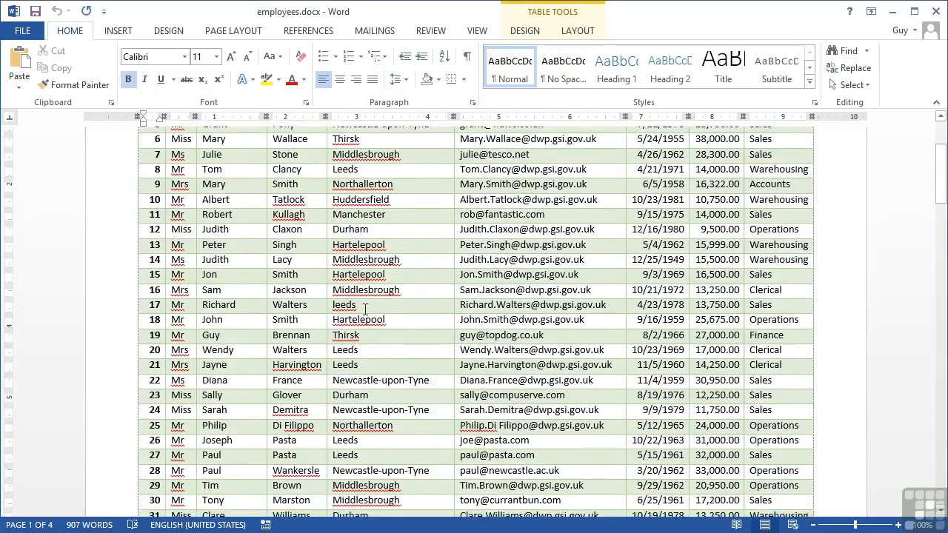
pyautogui.scroll(5, 361, 304)
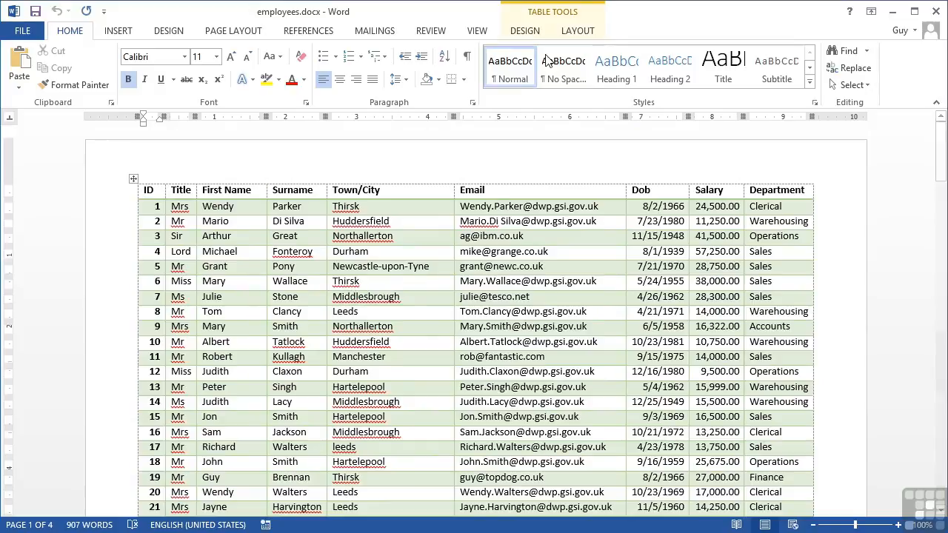
# Sort the employee table by Surname and then by First Name, both as text in ascending order
pyautogui.click(576, 32)
pyautogui.click(795, 68)
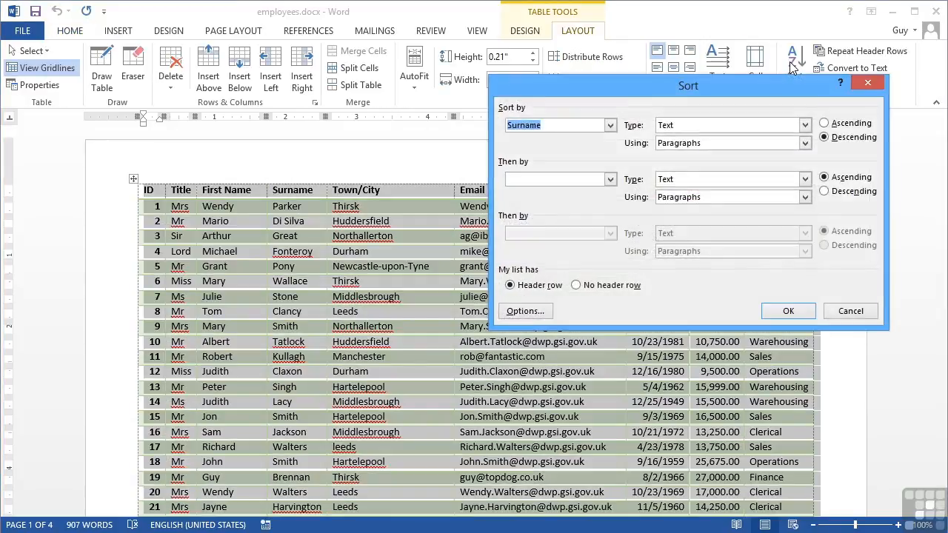
pyautogui.moveTo(611, 84); pyautogui.dragTo(638, 69)
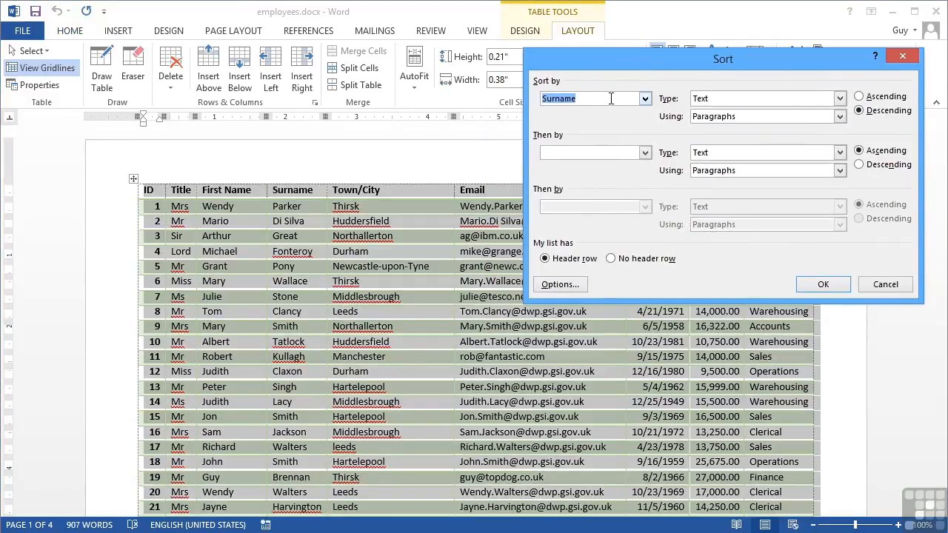
pyautogui.click(859, 97)
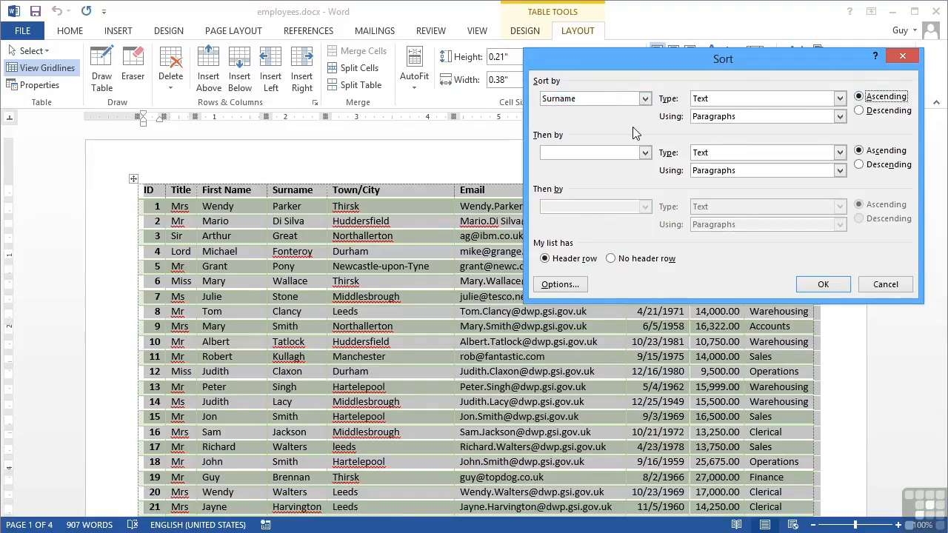
pyautogui.click(592, 153)
pyautogui.click(646, 154)
pyautogui.click(574, 192)
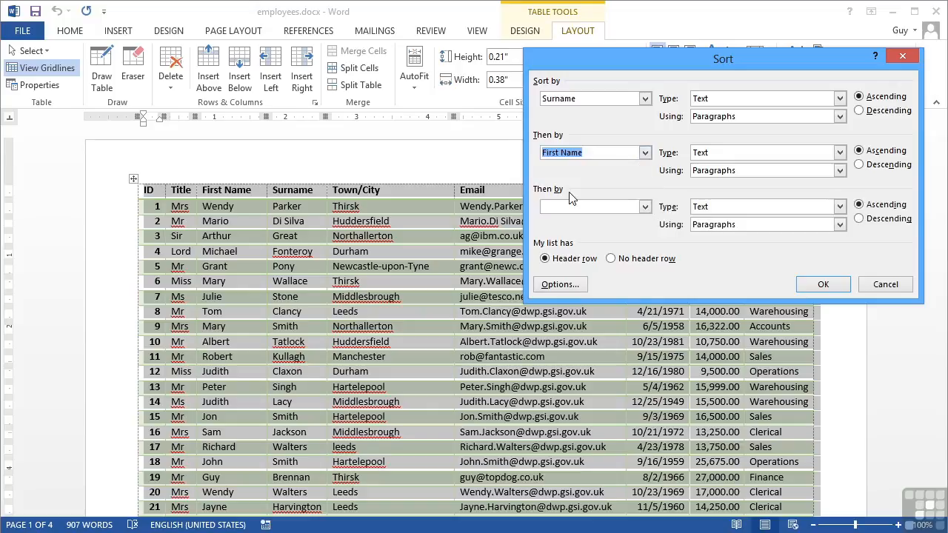
pyautogui.click(860, 150)
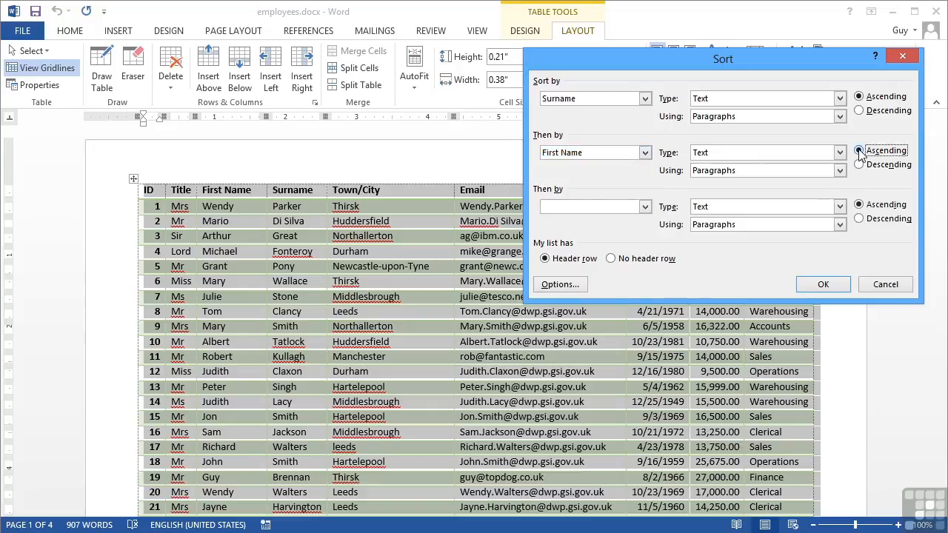
pyautogui.click(824, 284)
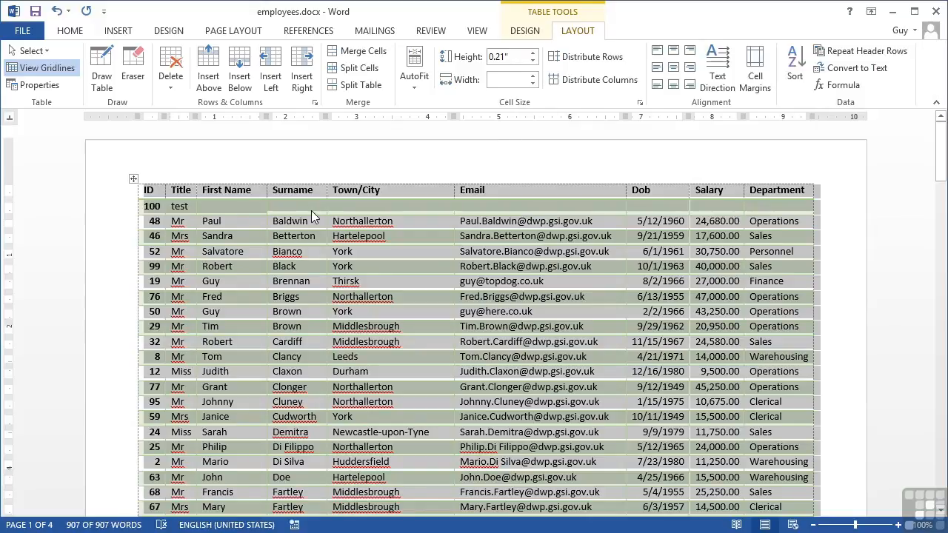
pyautogui.click(308, 312)
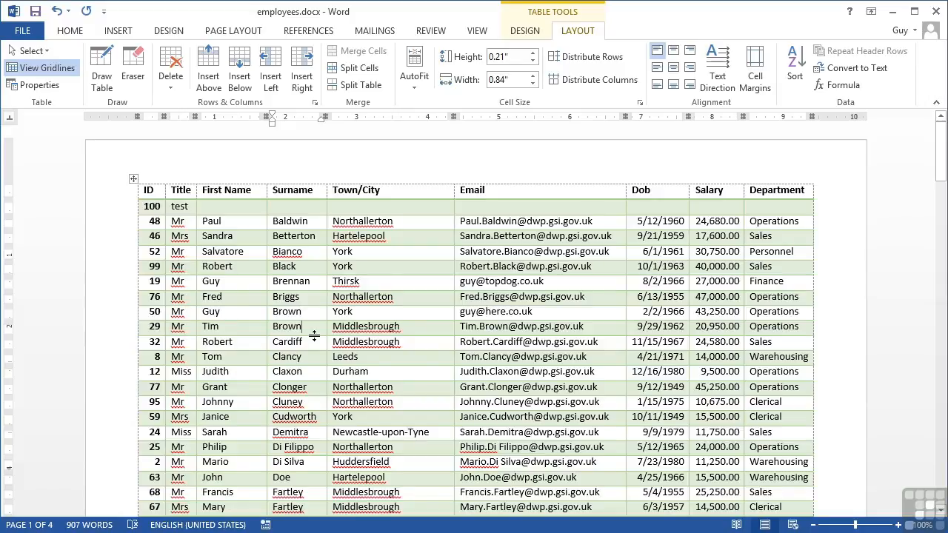
pyautogui.scroll(-5, 314, 334)
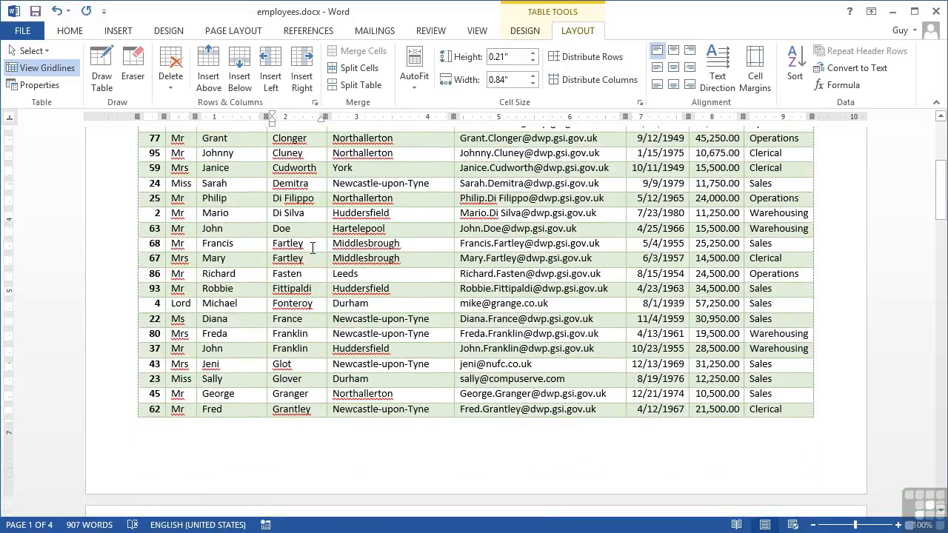
pyautogui.scroll(5, 315, 302)
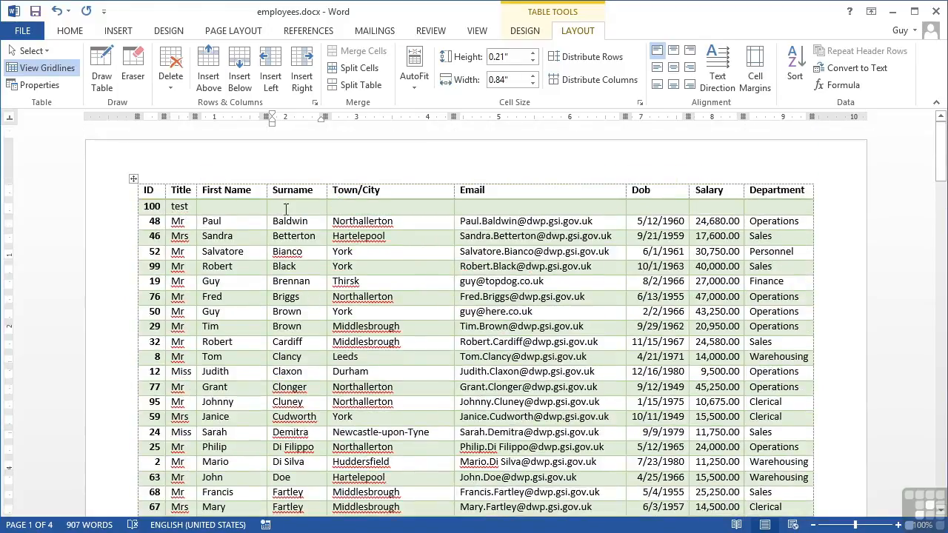
# Re-sort the employee table by Department, then Town/City, then Surname, all as text in ascending order
pyautogui.click(254, 204)
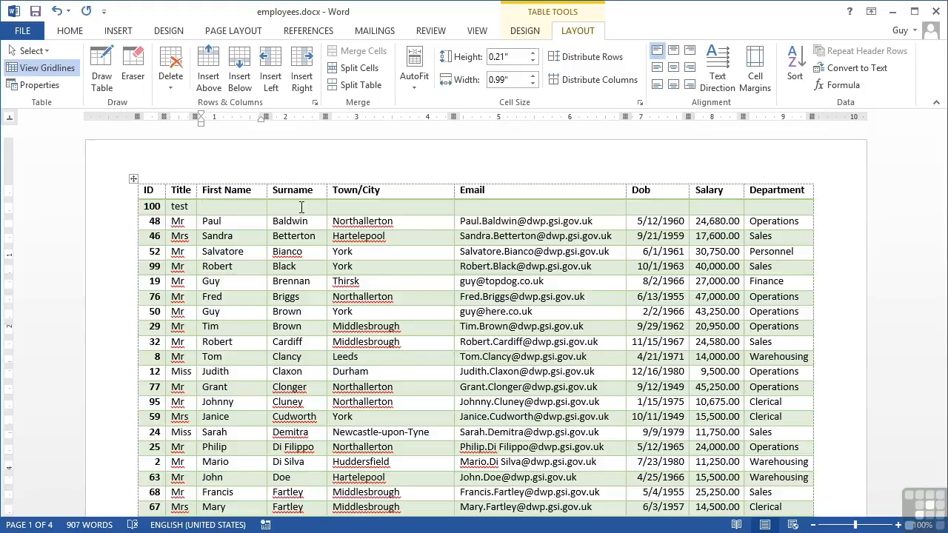
pyautogui.click(799, 79)
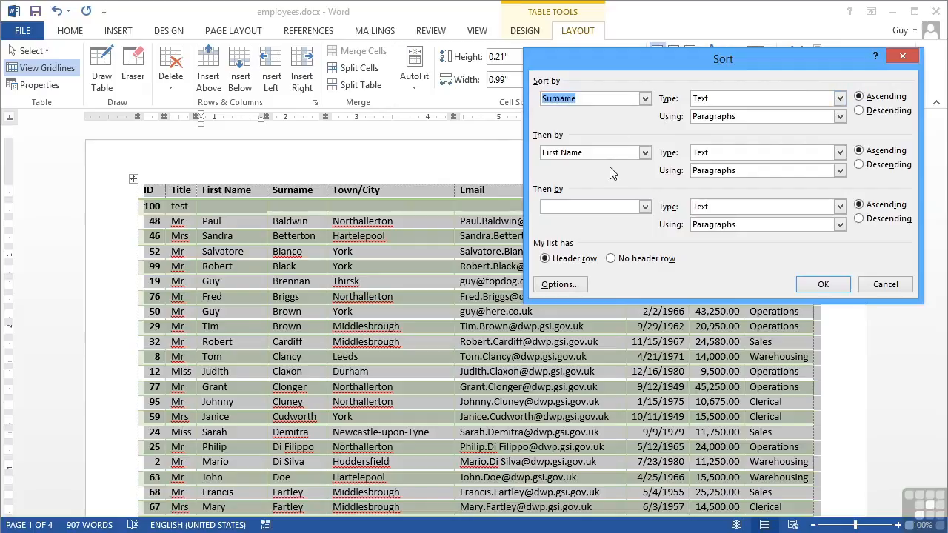
pyautogui.click(645, 101)
pyautogui.scroll(-1, 647, 160)
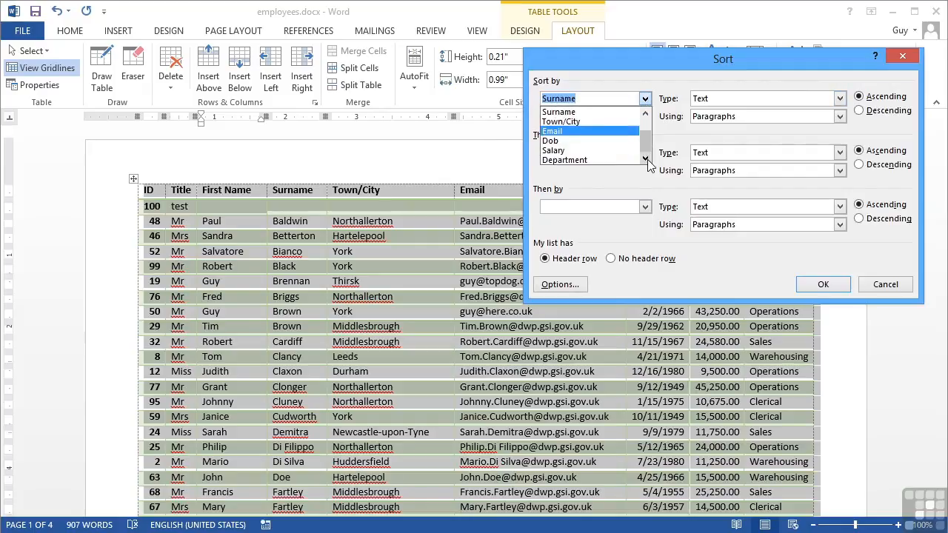
pyautogui.click(621, 160)
pyautogui.click(644, 154)
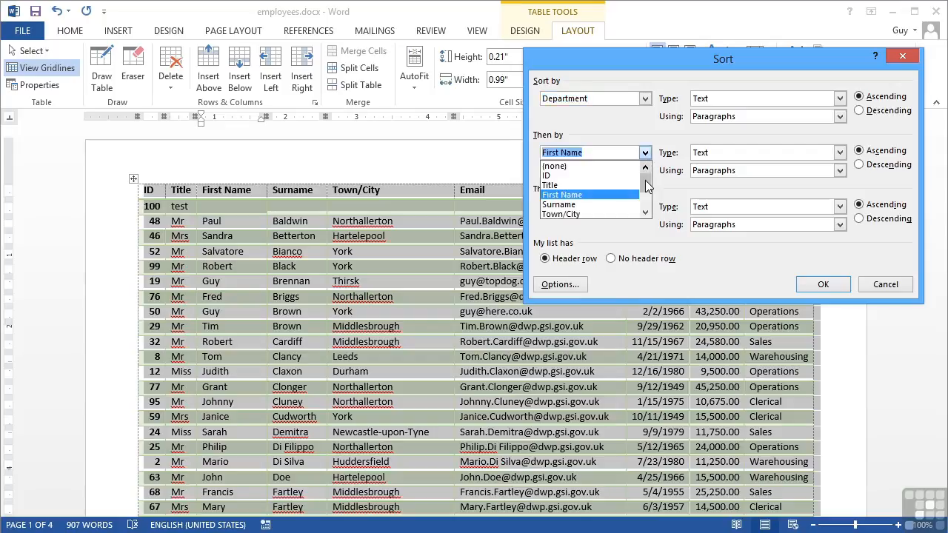
pyautogui.click(622, 214)
pyautogui.click(645, 207)
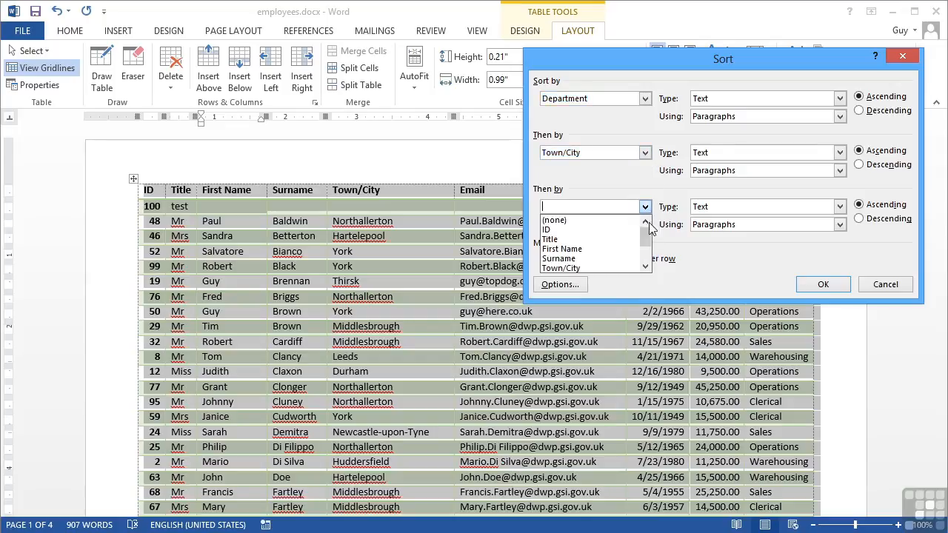
pyautogui.click(626, 259)
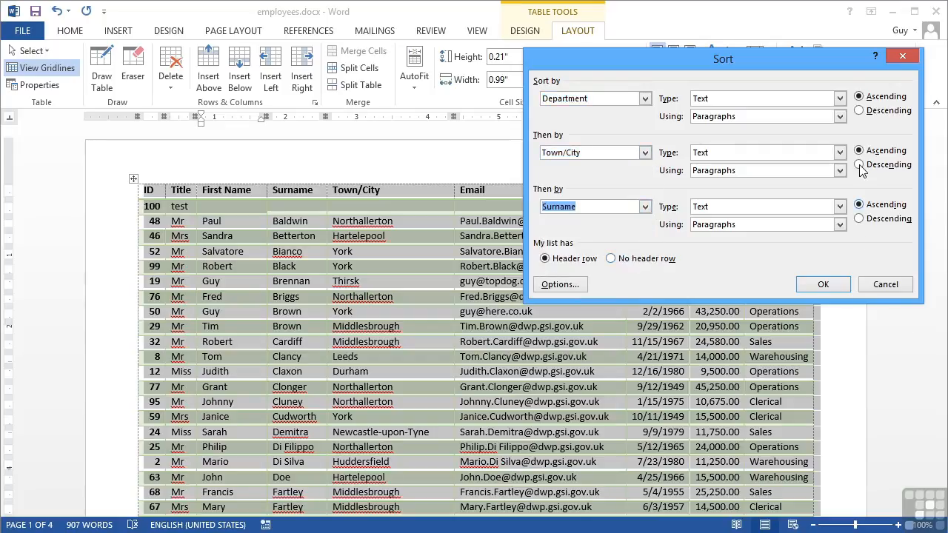
pyautogui.click(823, 284)
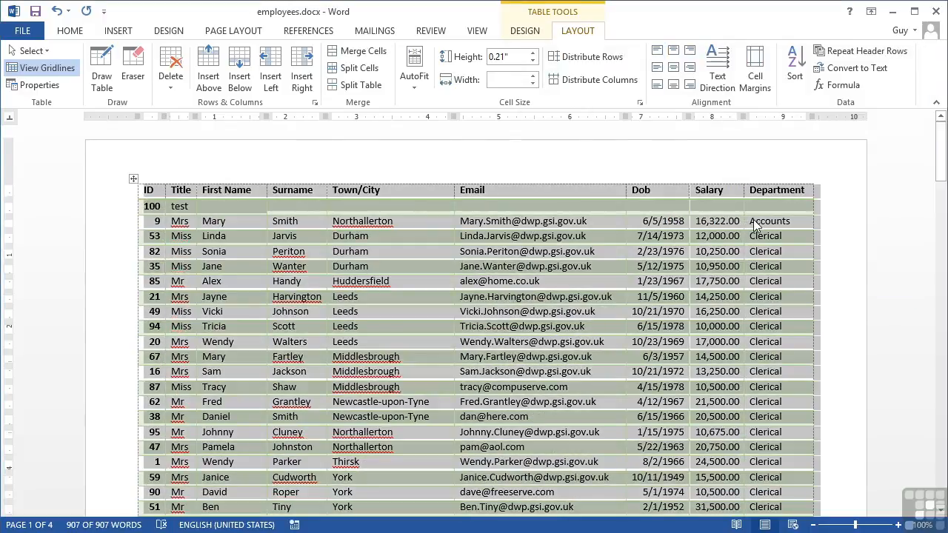
pyautogui.click(754, 236)
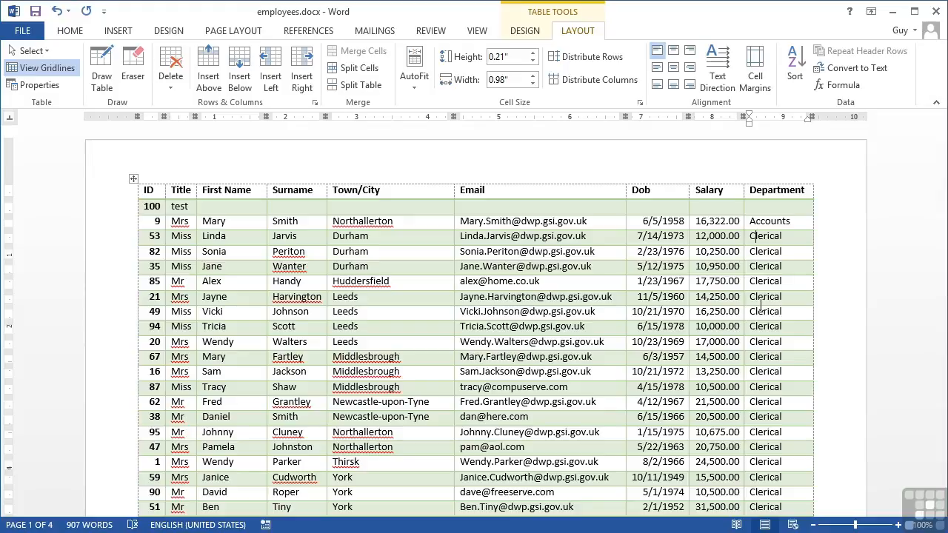
# Review the additional sort options for the employee table and leave them without applying a sort
pyautogui.click(793, 71)
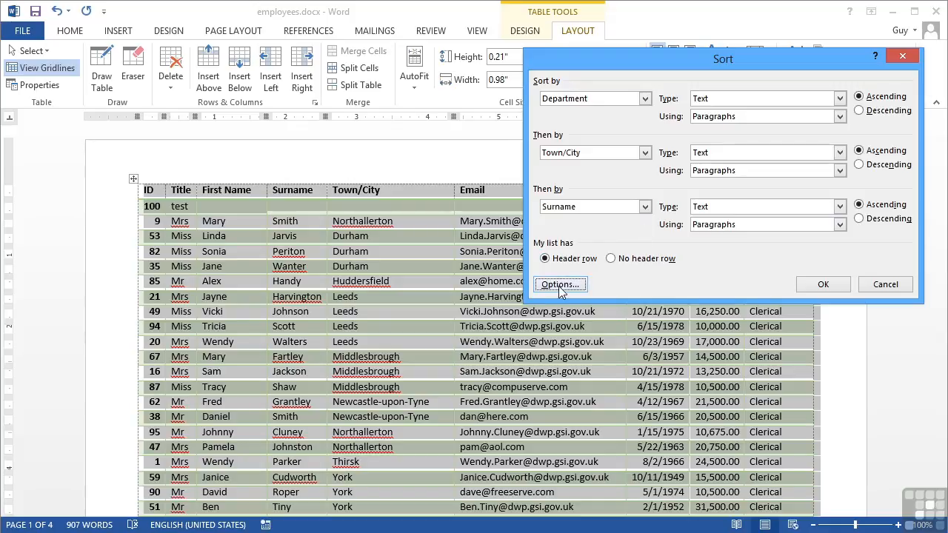
pyautogui.click(559, 287)
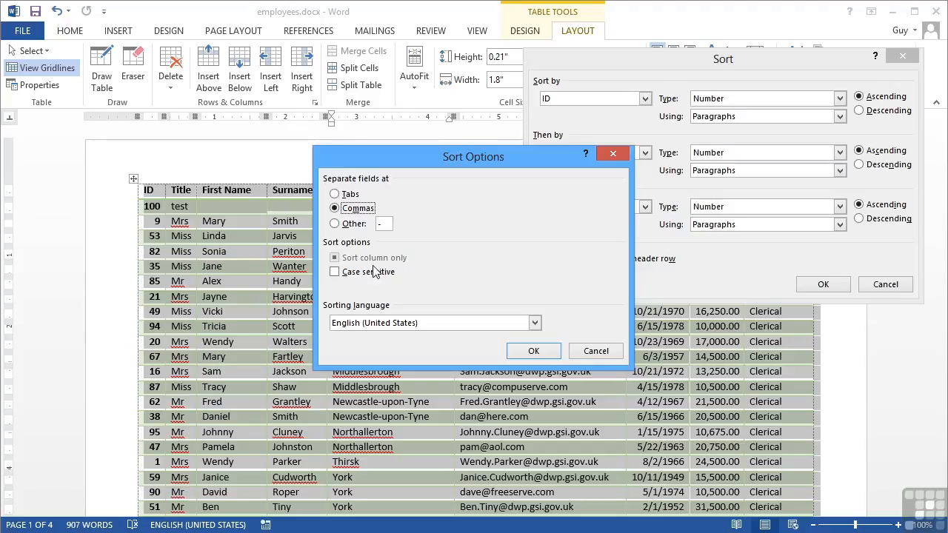
pyautogui.click(596, 351)
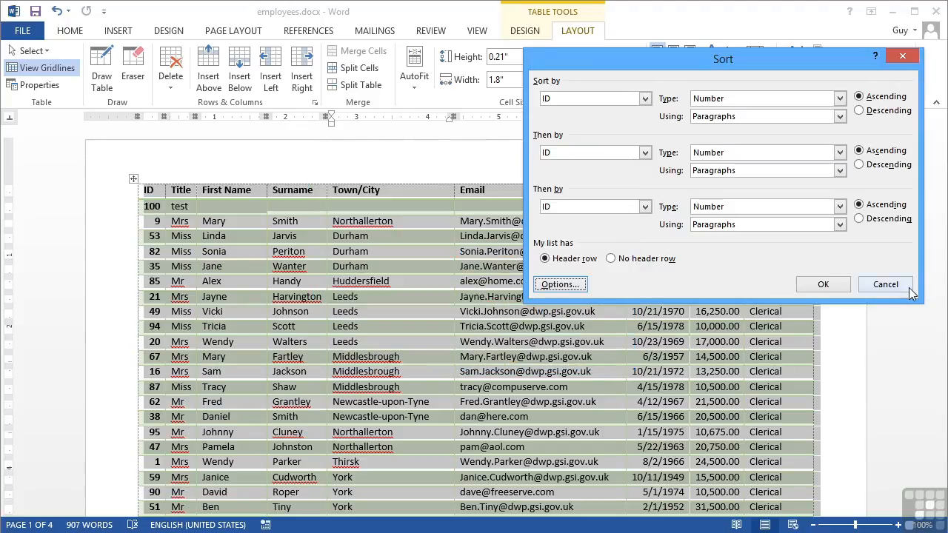
pyautogui.click(886, 285)
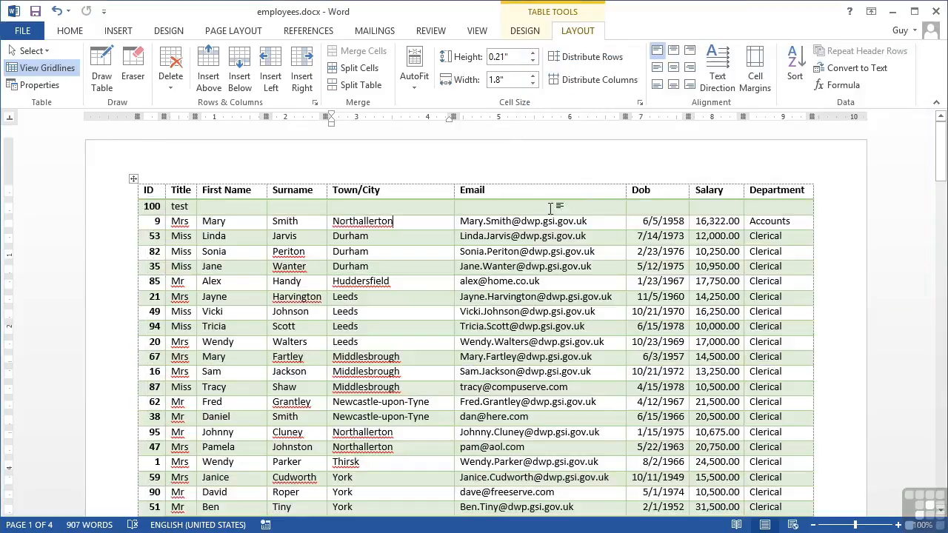
# Try sorting only the Email column in ascending order with Header row and Sort column only enabled, and undo the sort
pyautogui.click(523, 180)
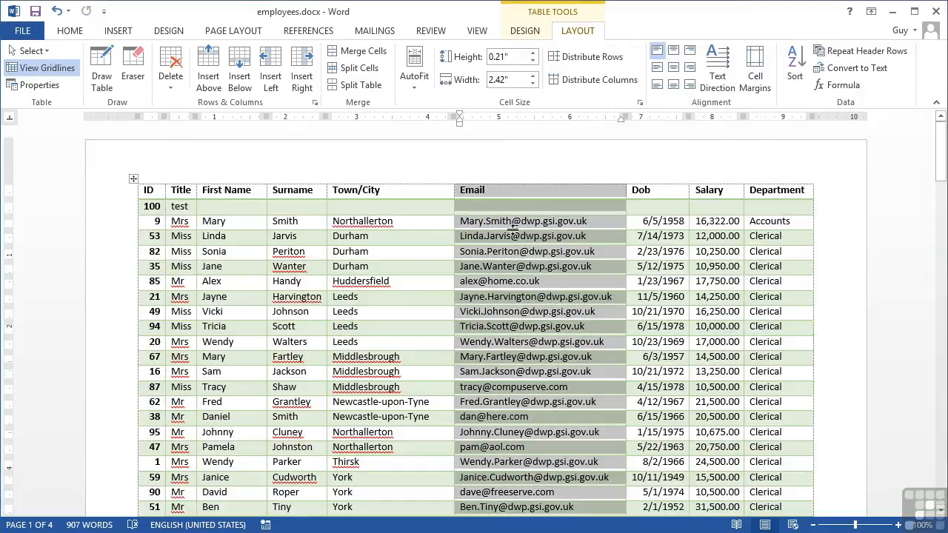
pyautogui.click(792, 70)
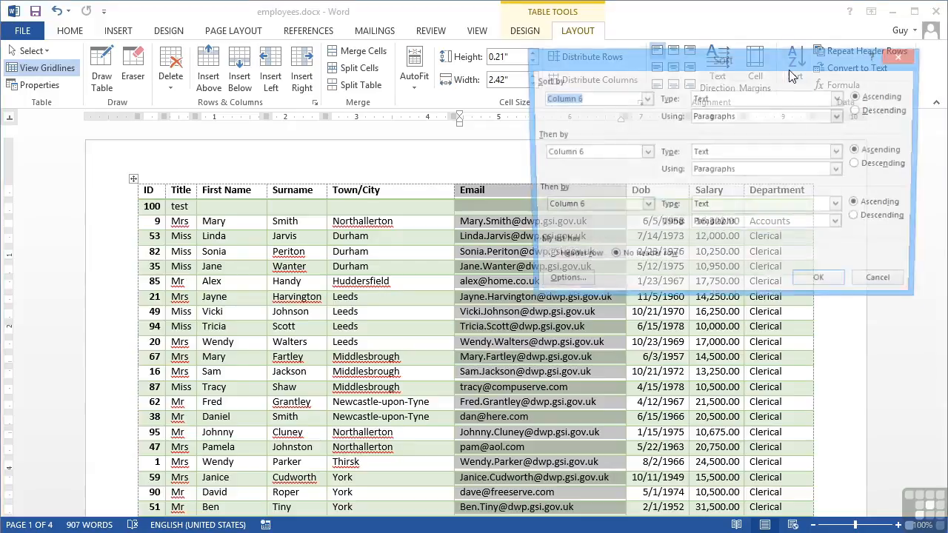
pyautogui.click(572, 261)
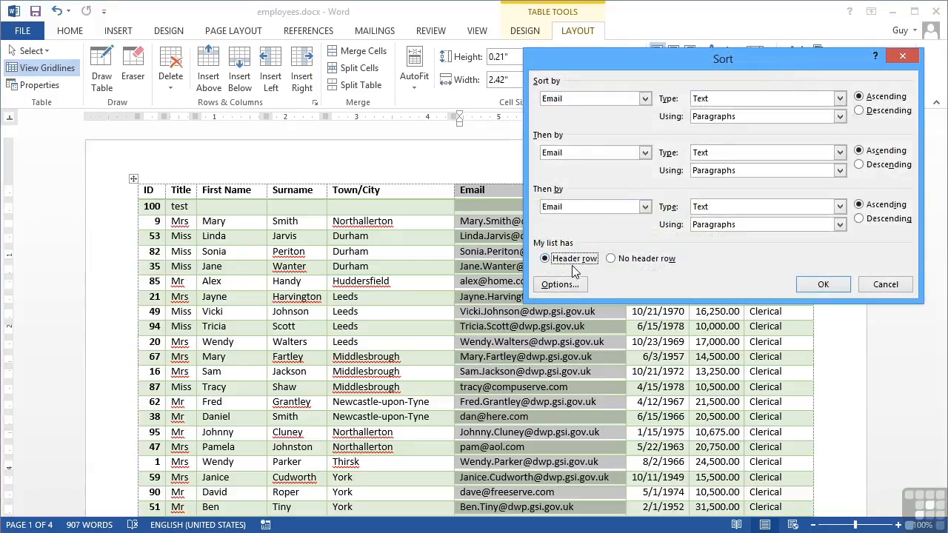
pyautogui.click(564, 286)
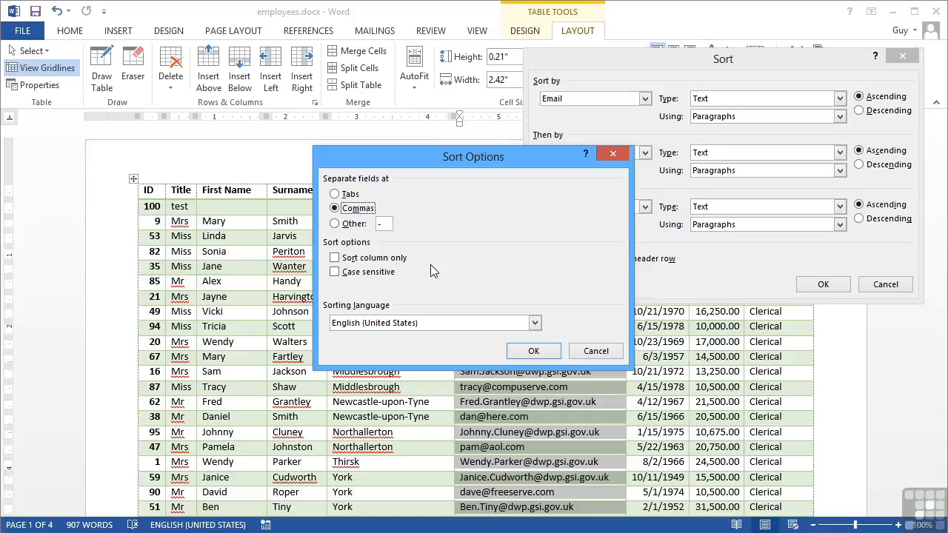
pyautogui.click(386, 260)
pyautogui.click(534, 351)
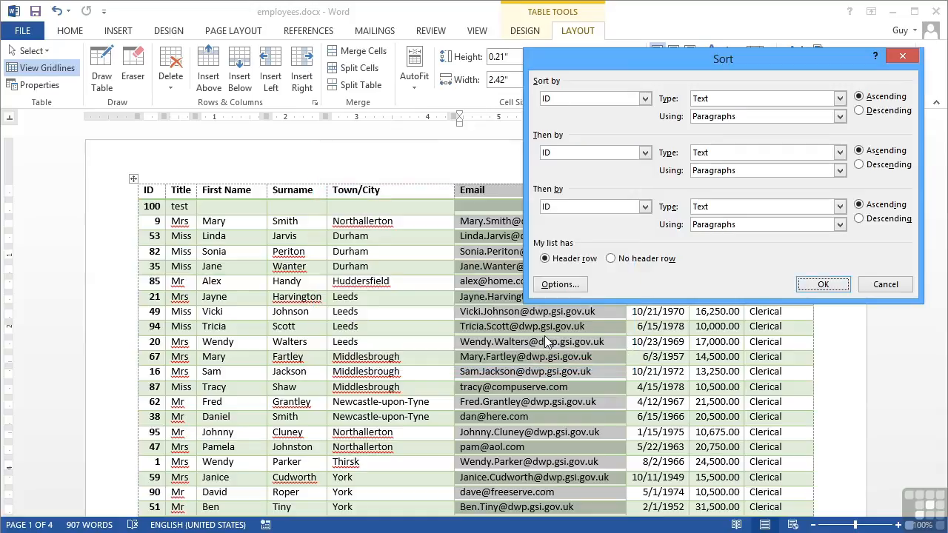
pyautogui.click(823, 286)
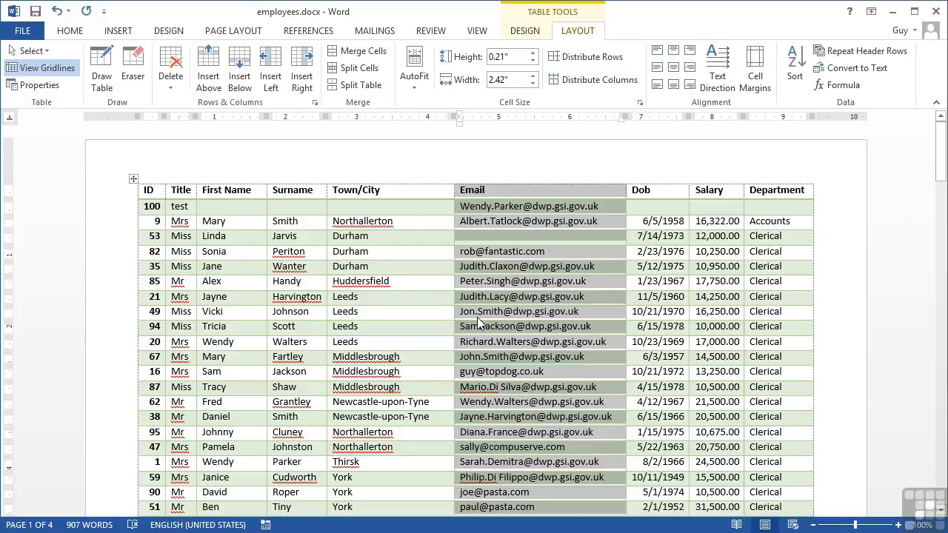
pyautogui.click(57, 12)
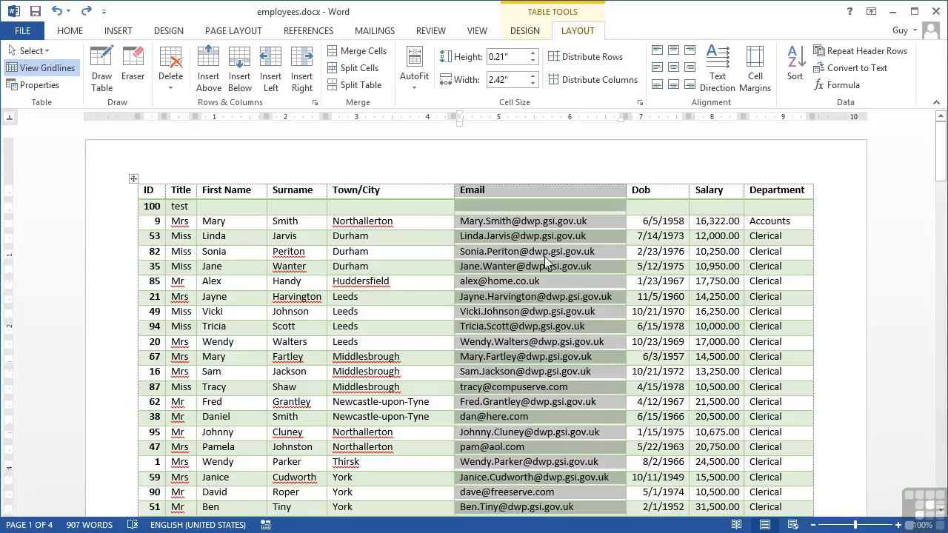
# Turn off the Sort column only option and try an ascending sort by Column 1 with no header row, undoing that sort
pyautogui.click(794, 80)
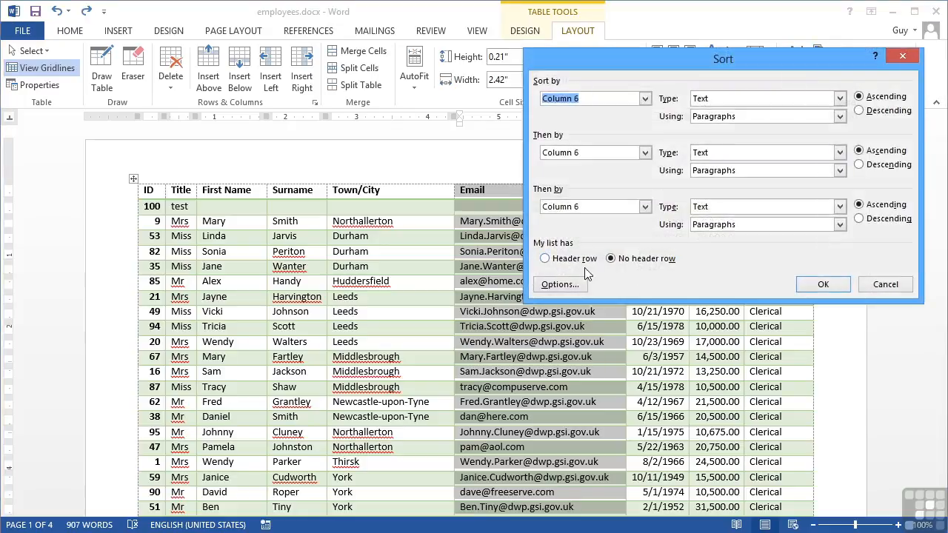
pyautogui.click(555, 284)
pyautogui.click(393, 260)
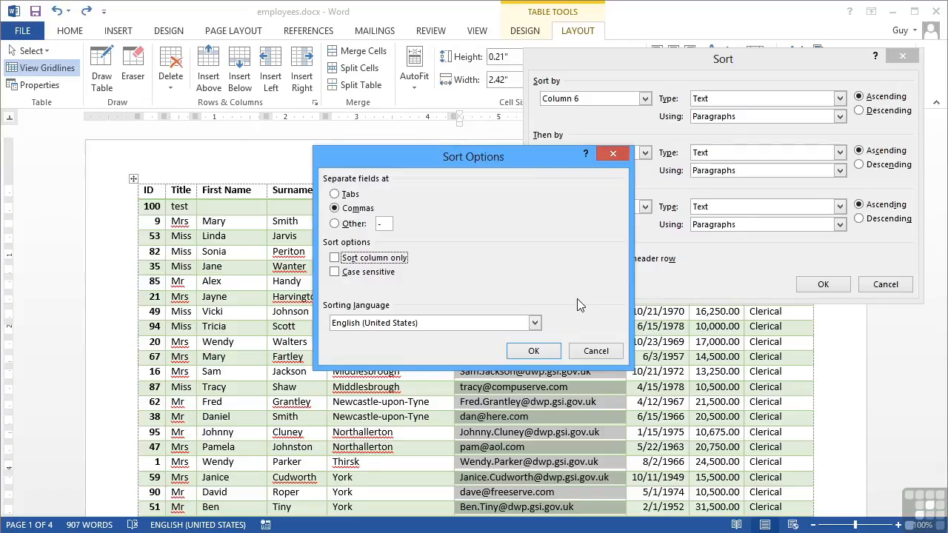
pyautogui.click(552, 354)
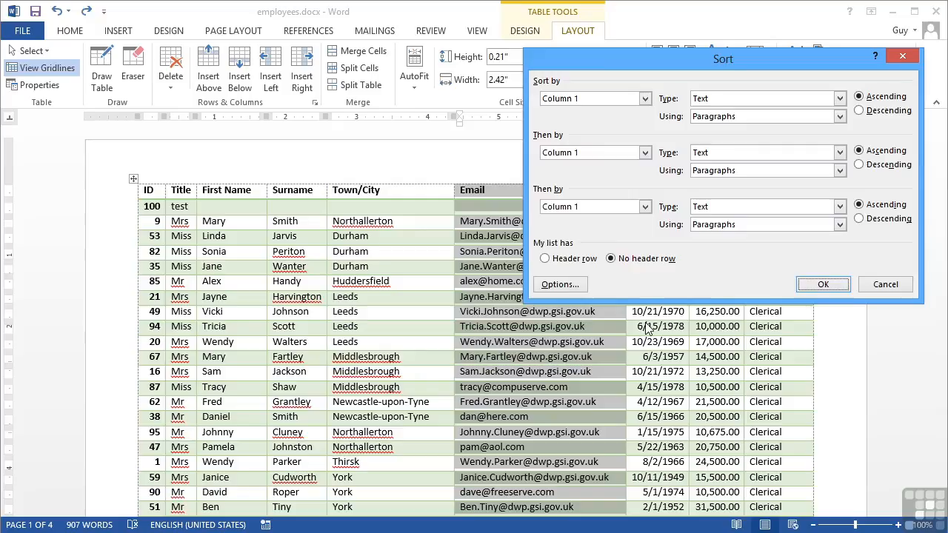
pyautogui.click(845, 288)
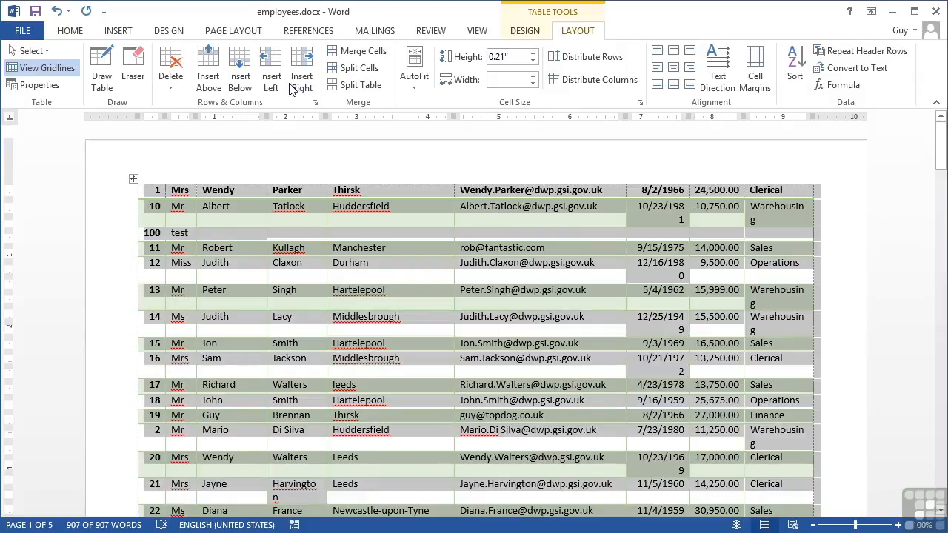
pyautogui.click(57, 10)
# Sort the whole employee table by Email as text in ascending order, treating the first row as a header row
pyautogui.click(503, 185)
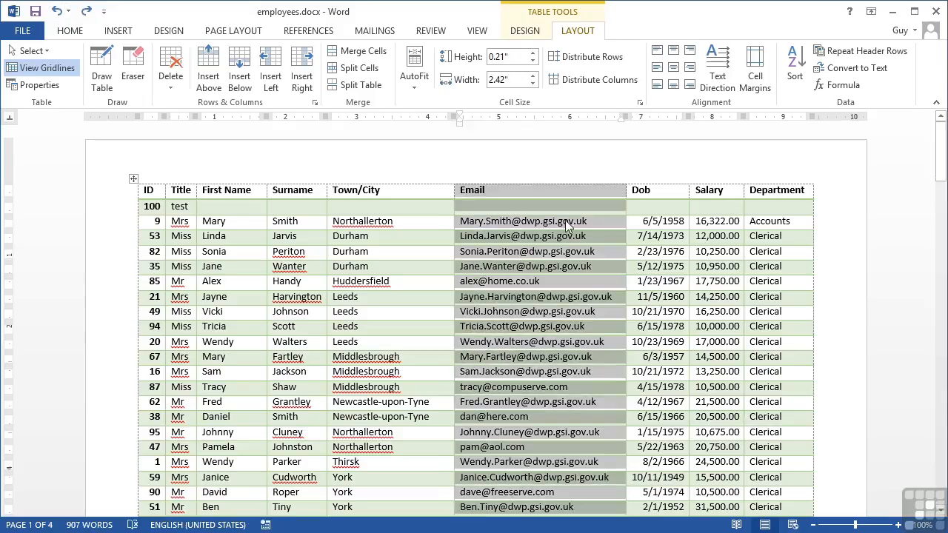
pyautogui.click(795, 71)
pyautogui.click(577, 259)
pyautogui.click(809, 285)
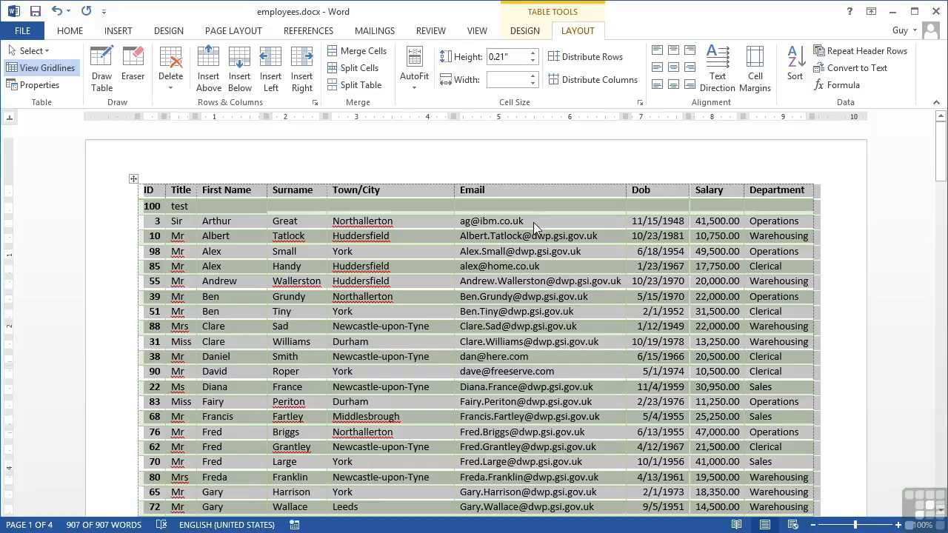
pyautogui.click(464, 228)
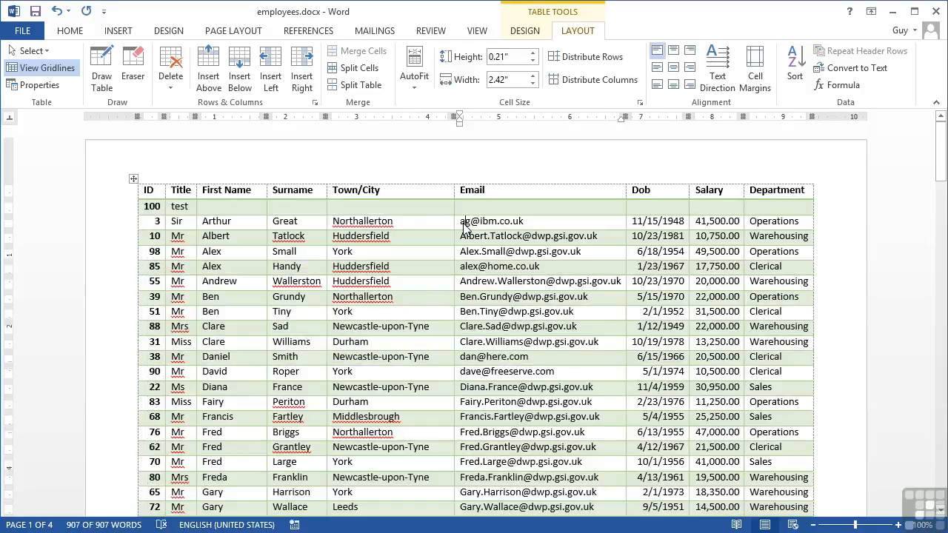